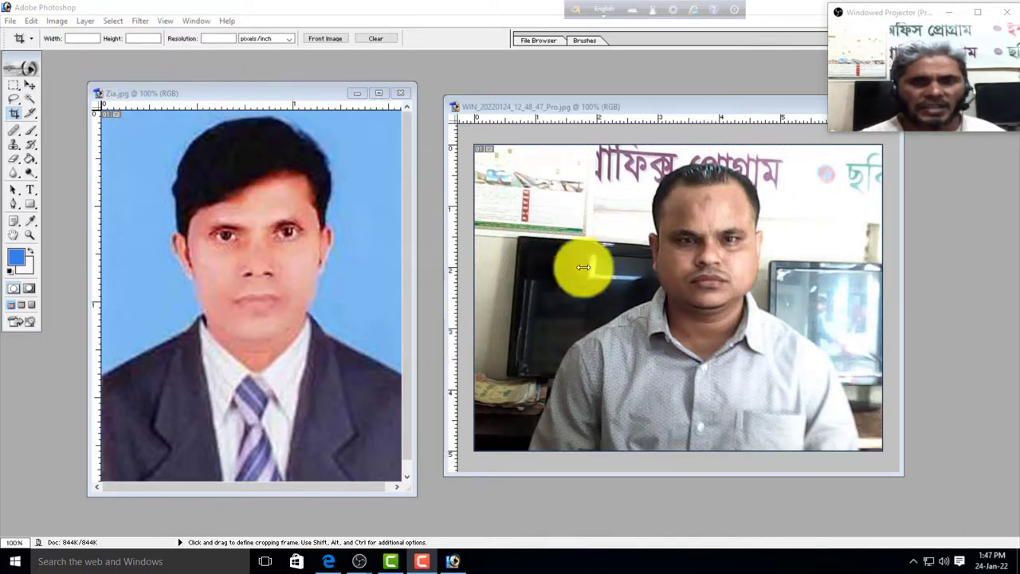
Select the blue background of the suited portrait and the white wall in the office photo with the Magic Wand
left_click(250, 99)
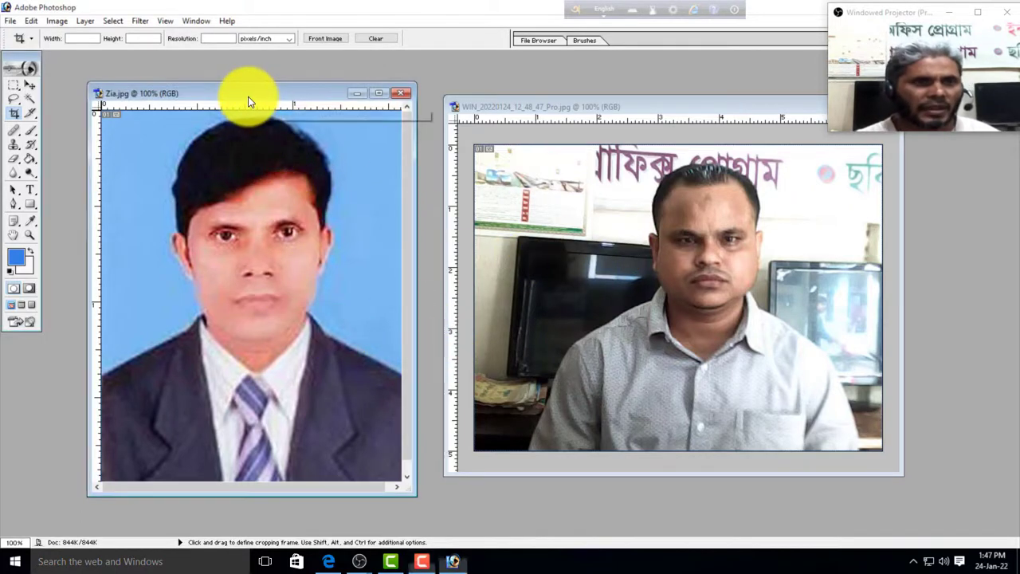
left_click(30, 99)
left_click(135, 192)
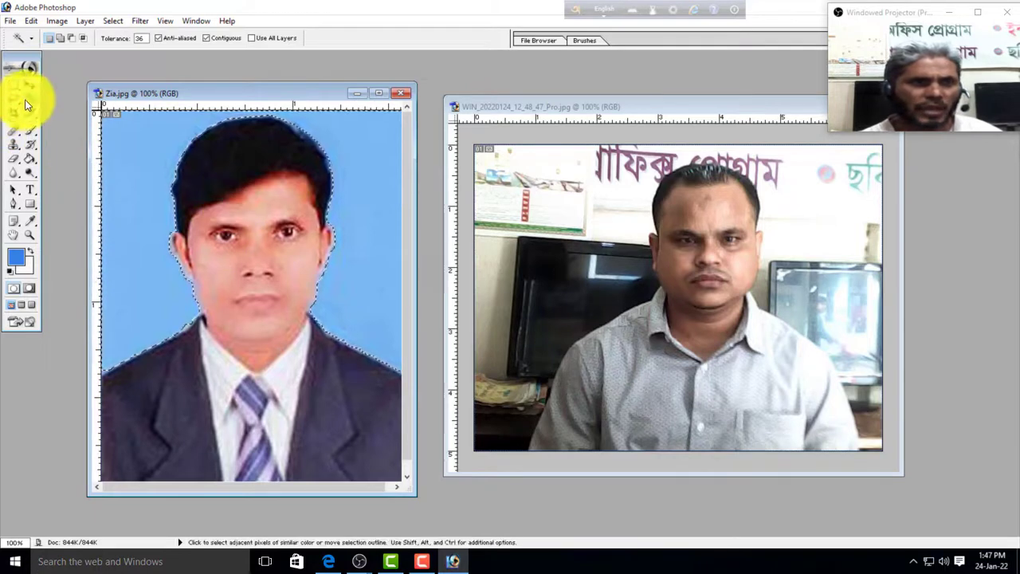
left_click(565, 221)
left_click(567, 223)
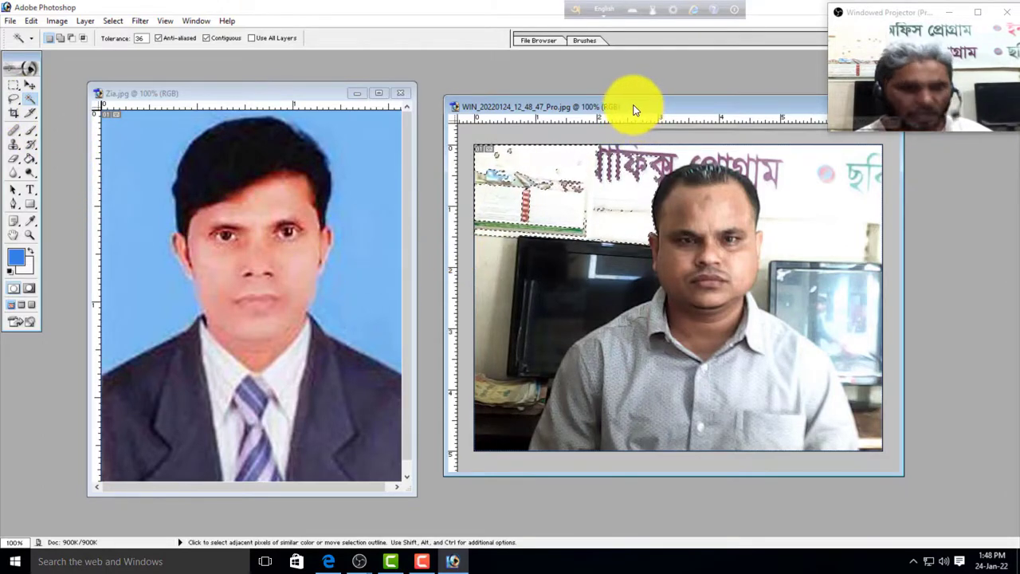
Clear the existing selection in the suited portrait and reselect its blue background with the Magic Wand
left_click(227, 93)
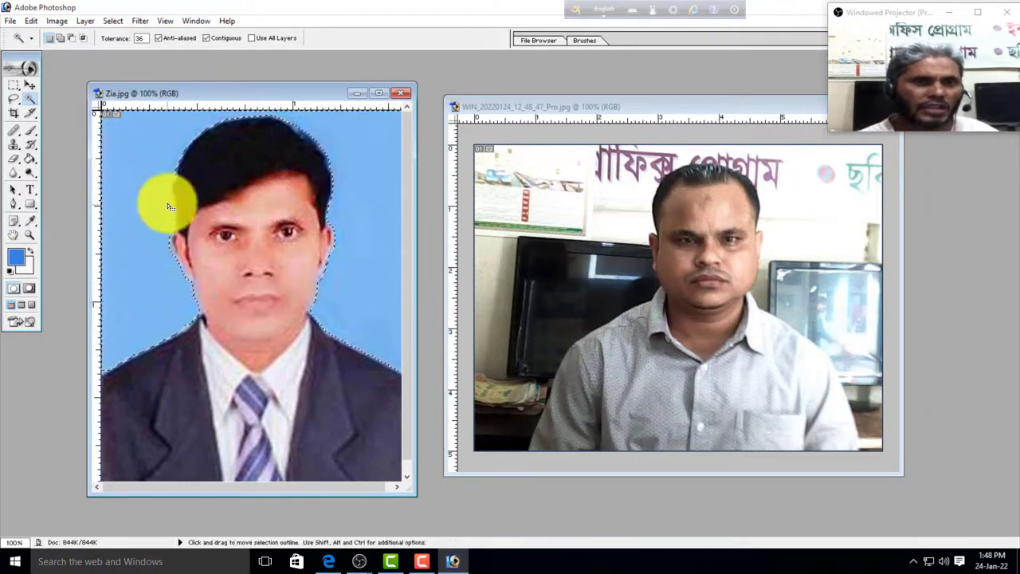
left_click(31, 97)
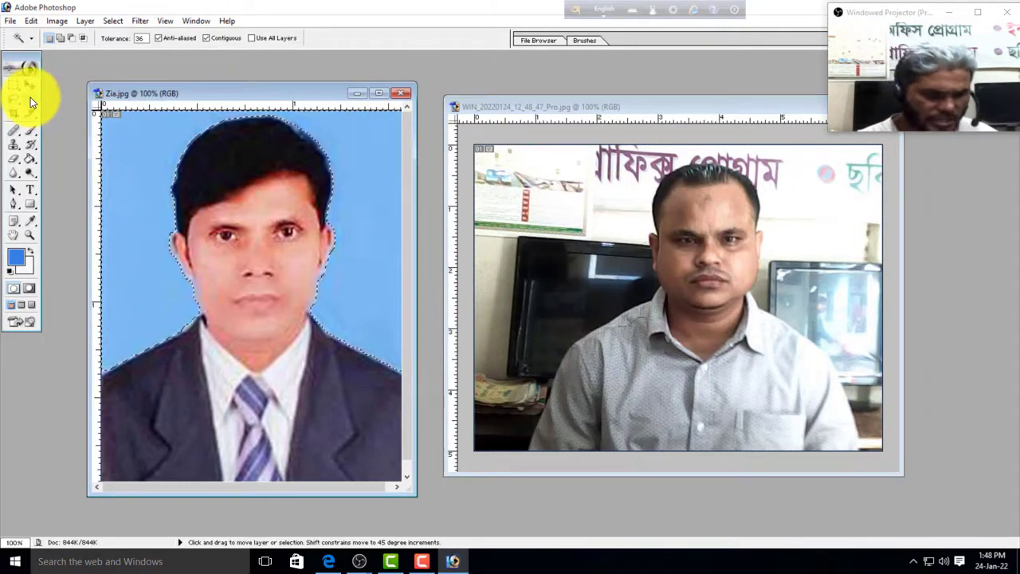
key("ctrl+d")
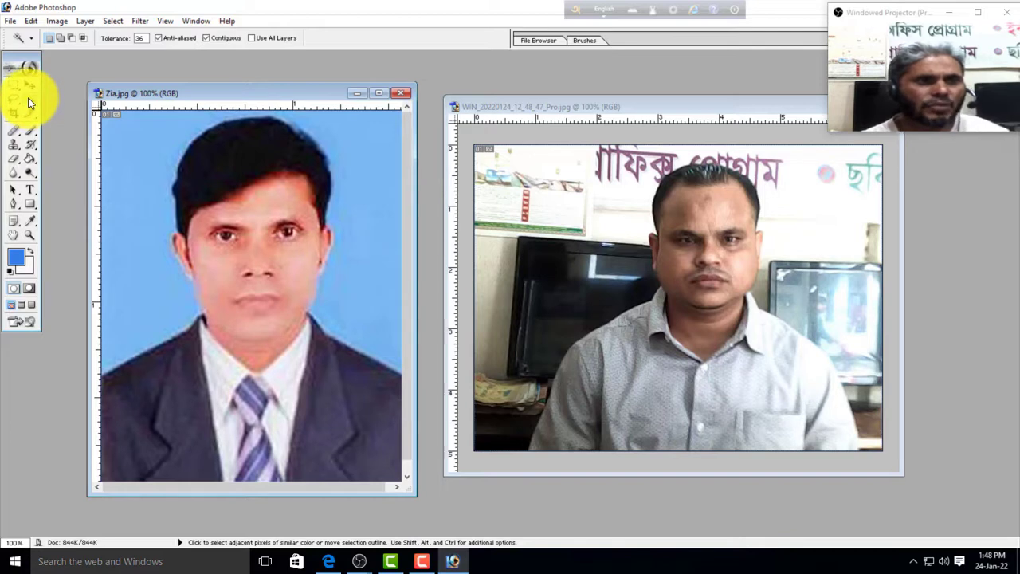
left_click(145, 211)
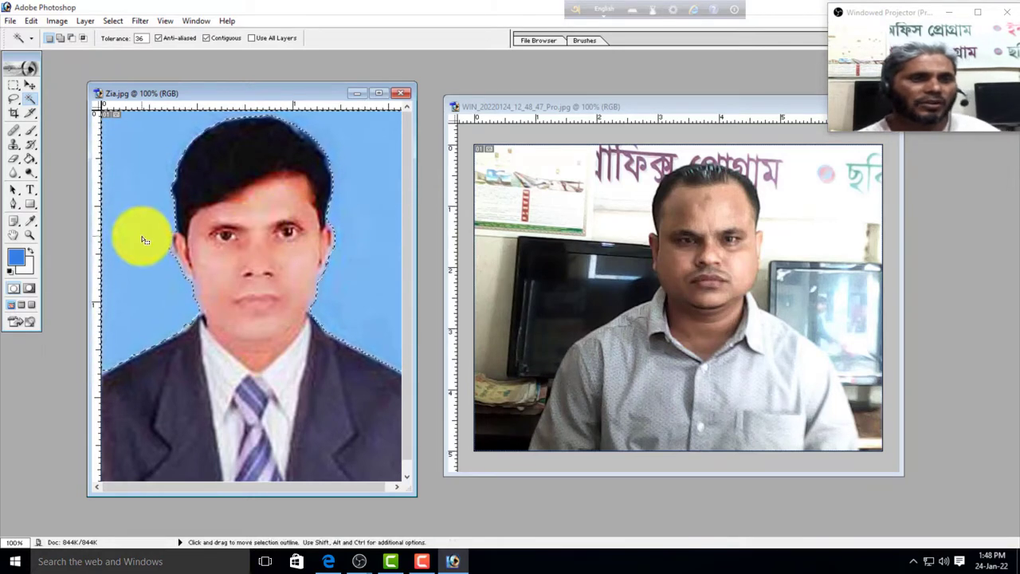
Set the foreground color to purple A608F0
left_click(31, 254)
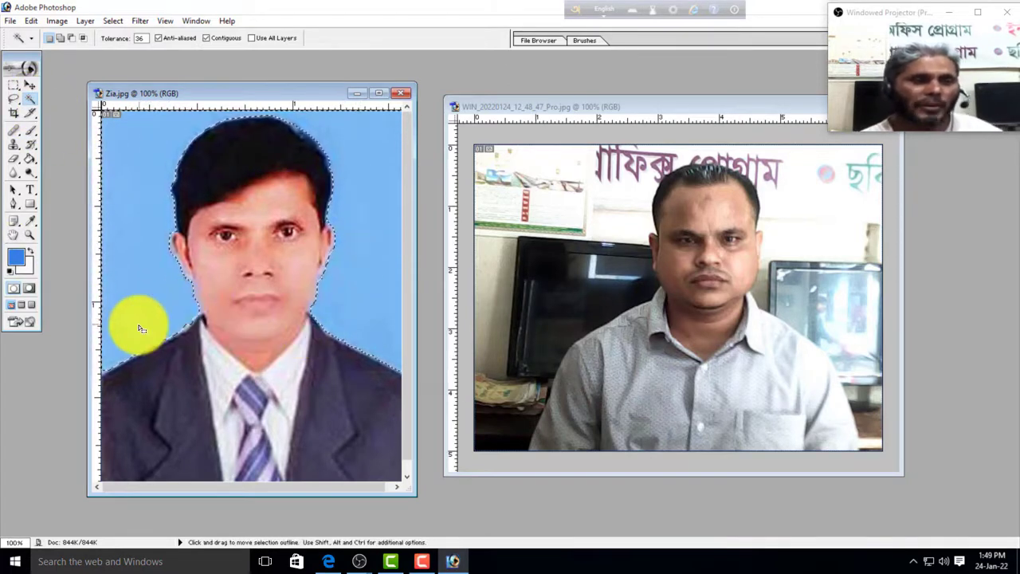
left_click(18, 258)
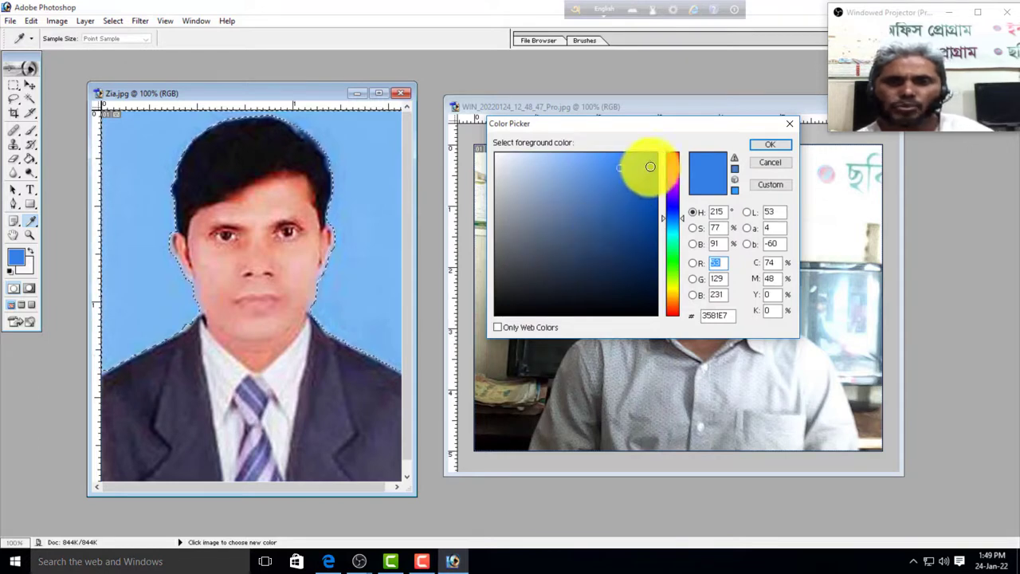
left_click_drag(683, 220, 619, 184)
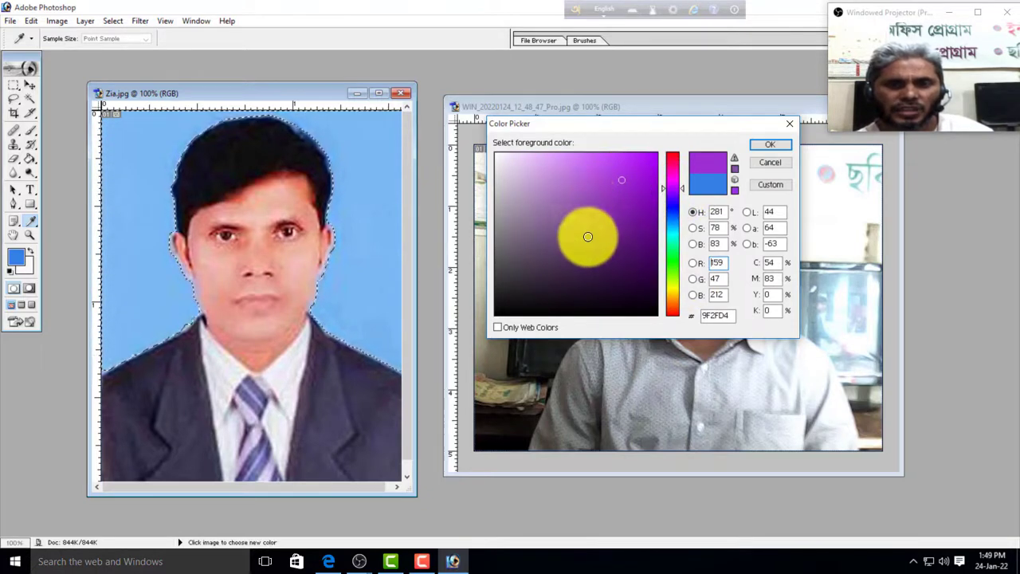
left_click(570, 196)
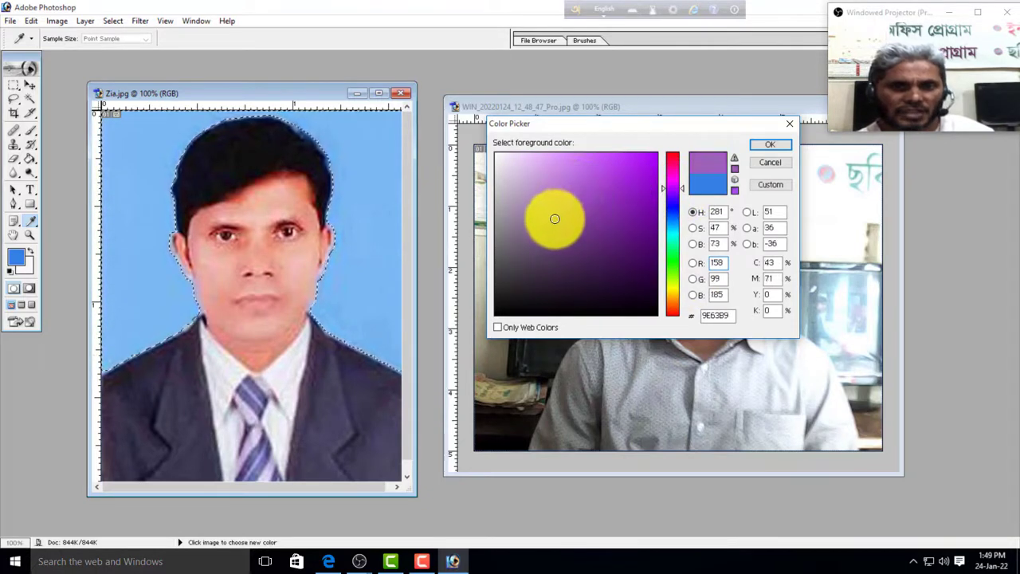
left_click(652, 162)
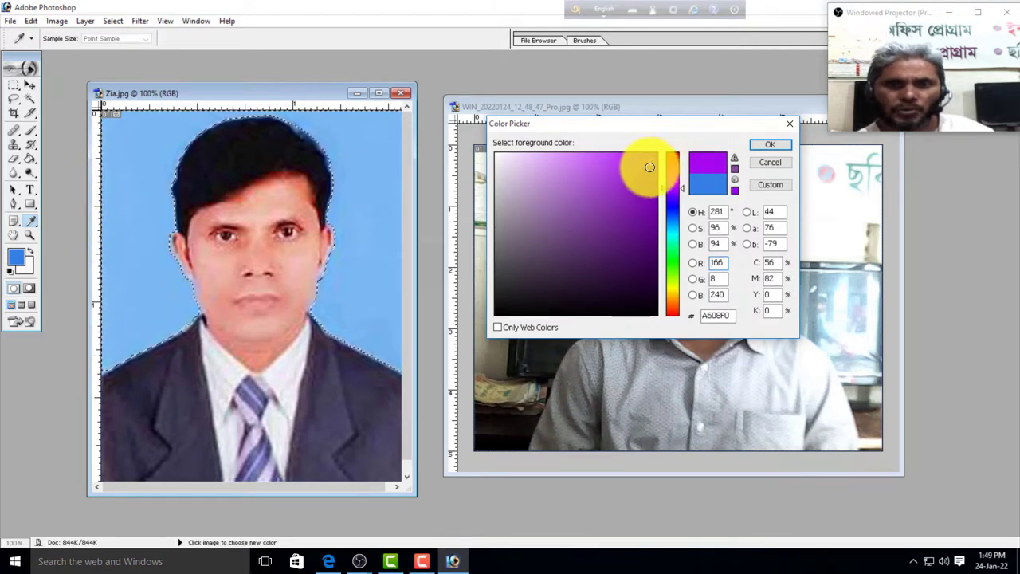
left_click(780, 147)
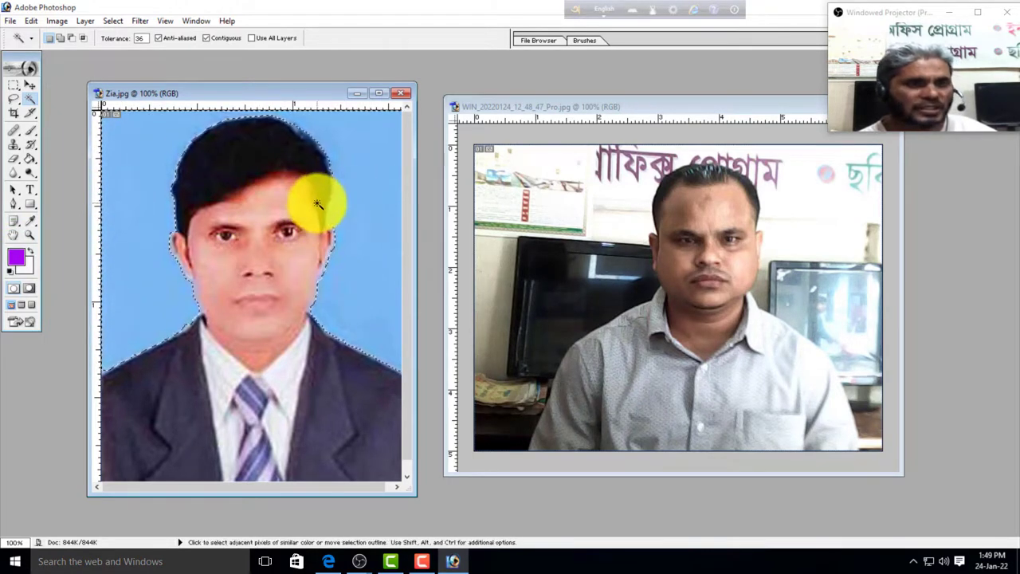
Fill the portrait's selected background with the foreground color at 50% opacity, and undo the fill and clear the selection
left_click(31, 21)
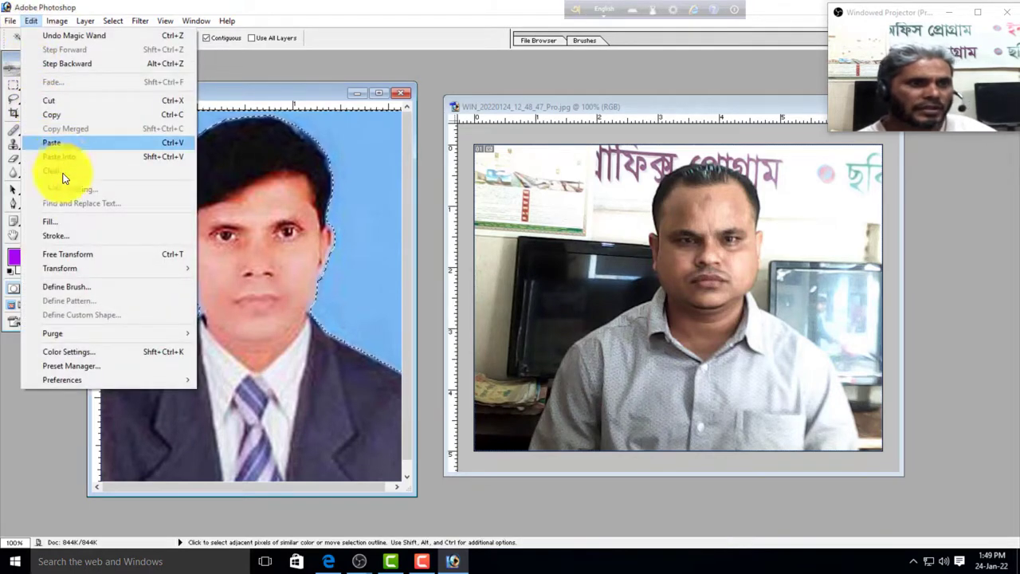
left_click(65, 221)
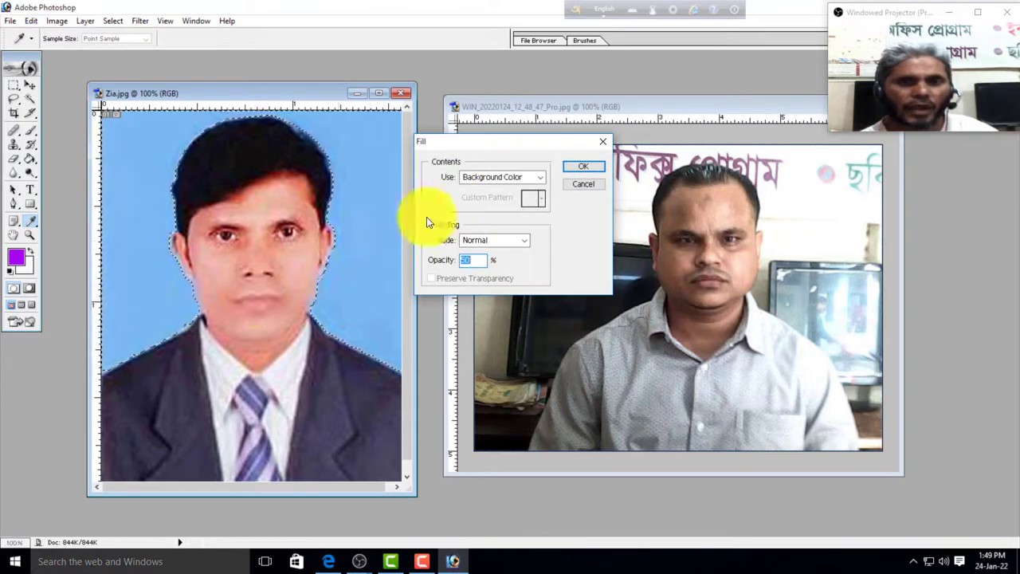
left_click(541, 177)
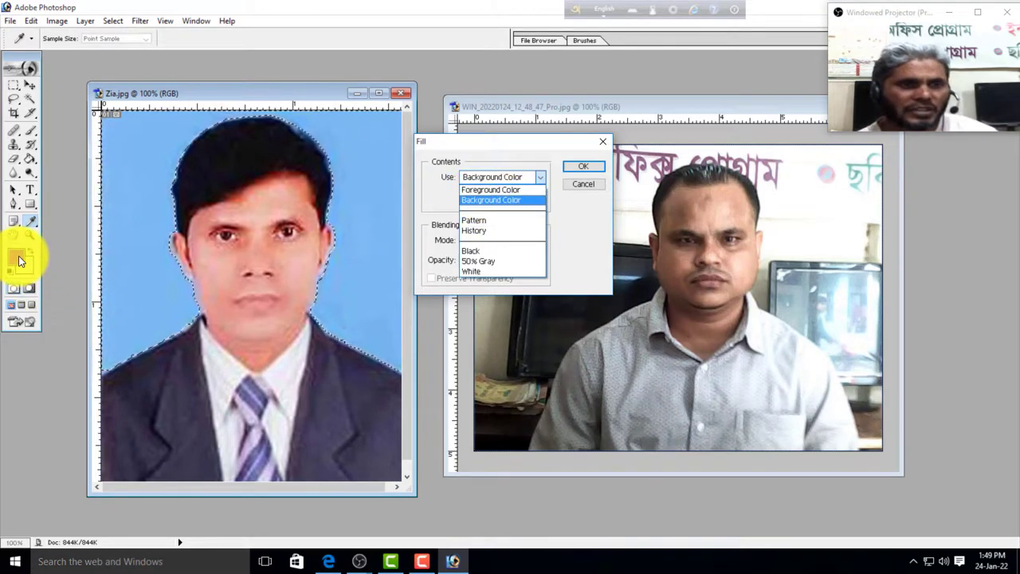
left_click(495, 197)
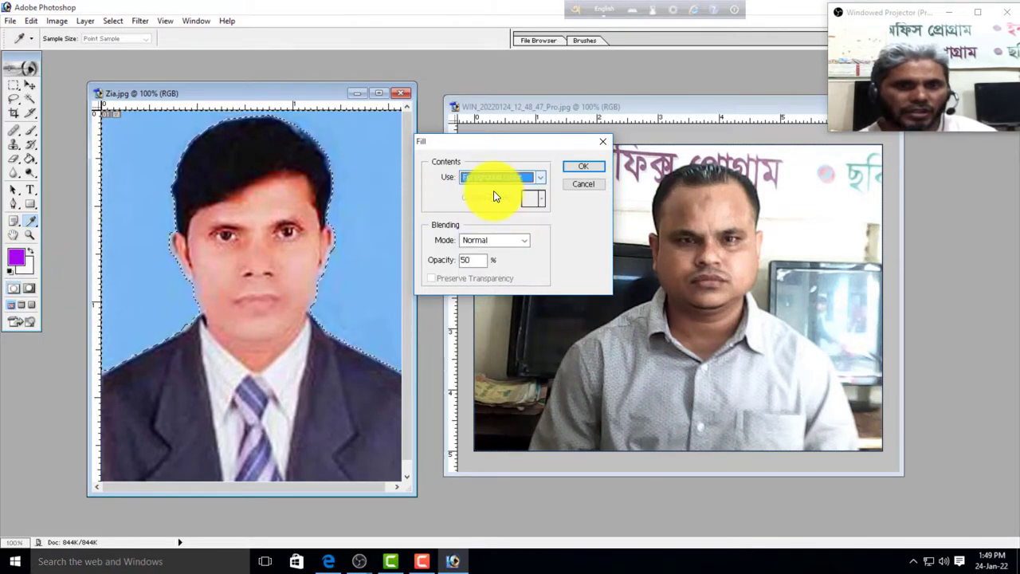
left_click(586, 167)
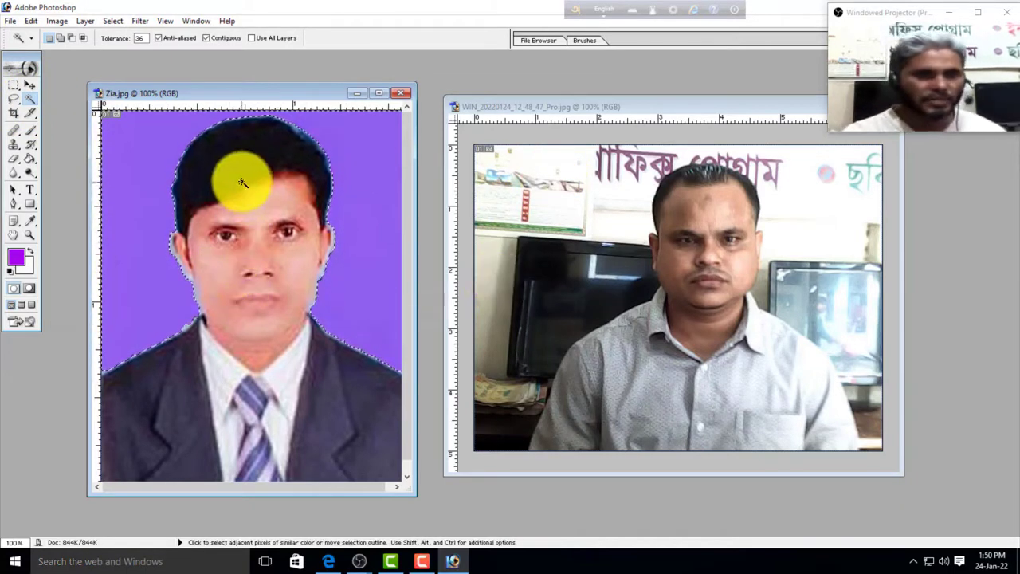
key("ctrl+z")
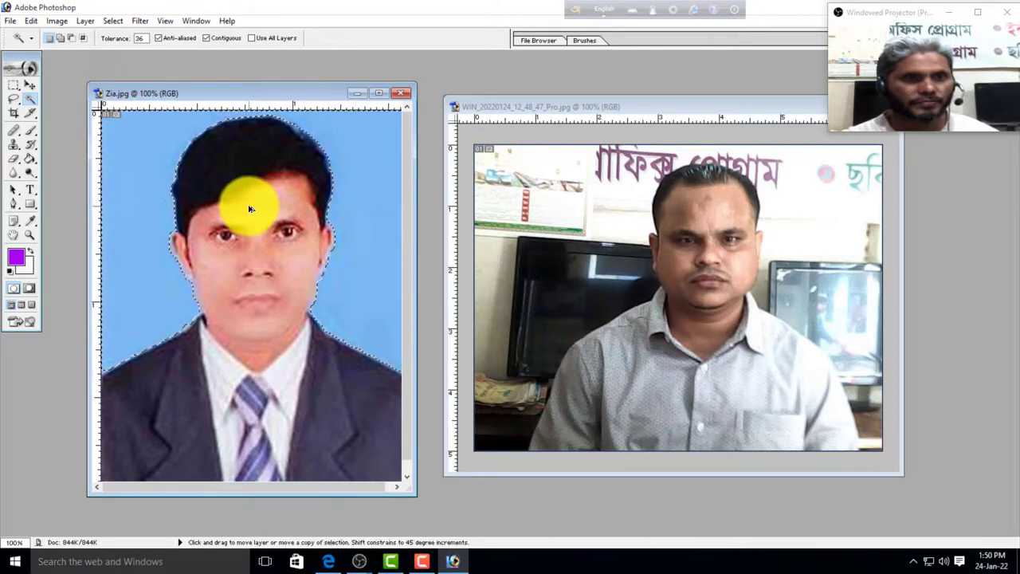
key("ctrl+d")
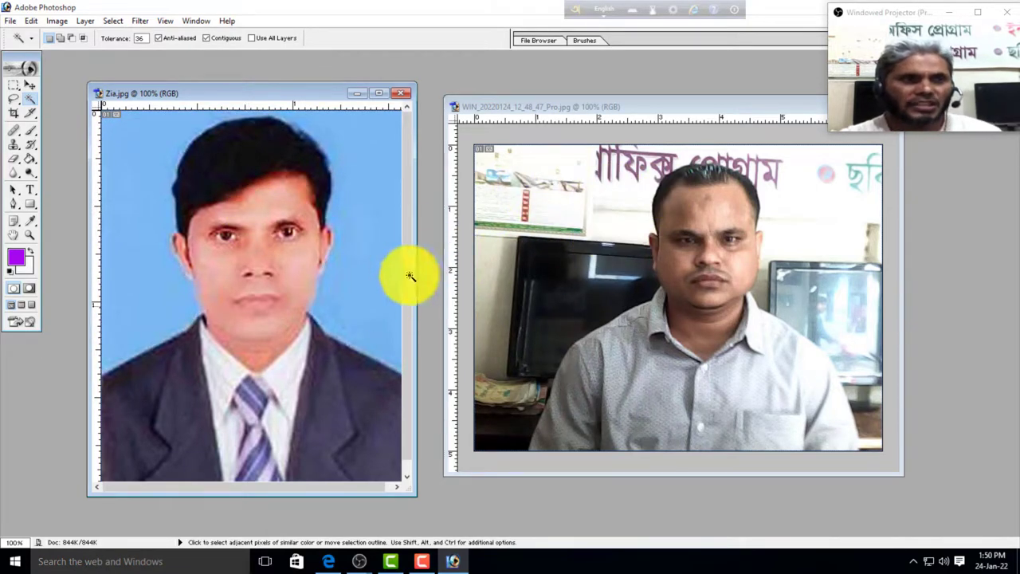
Try a Magic Wand selection on the white wall in the office photo and deselect it
left_click(519, 221)
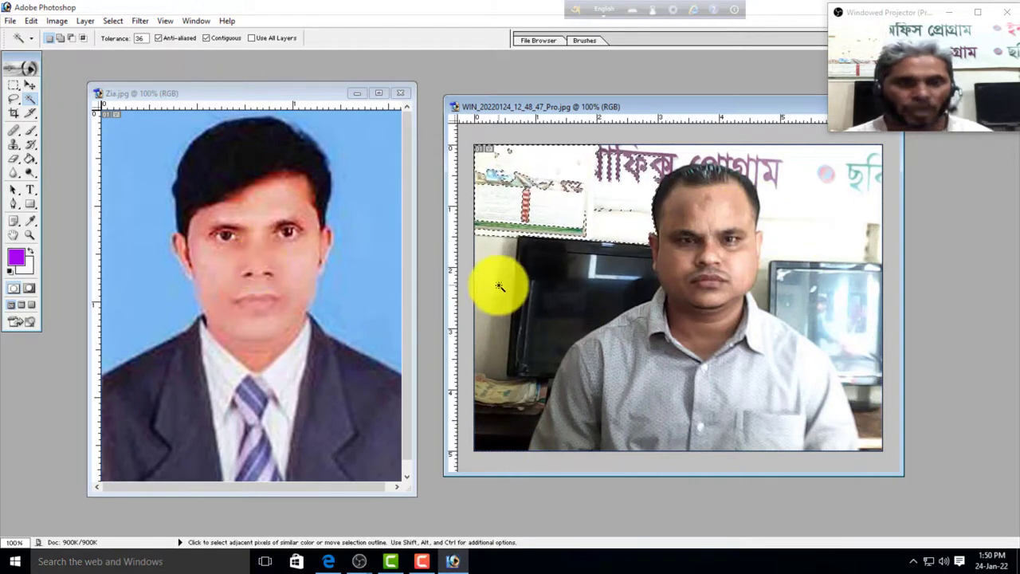
key("ctrl+d")
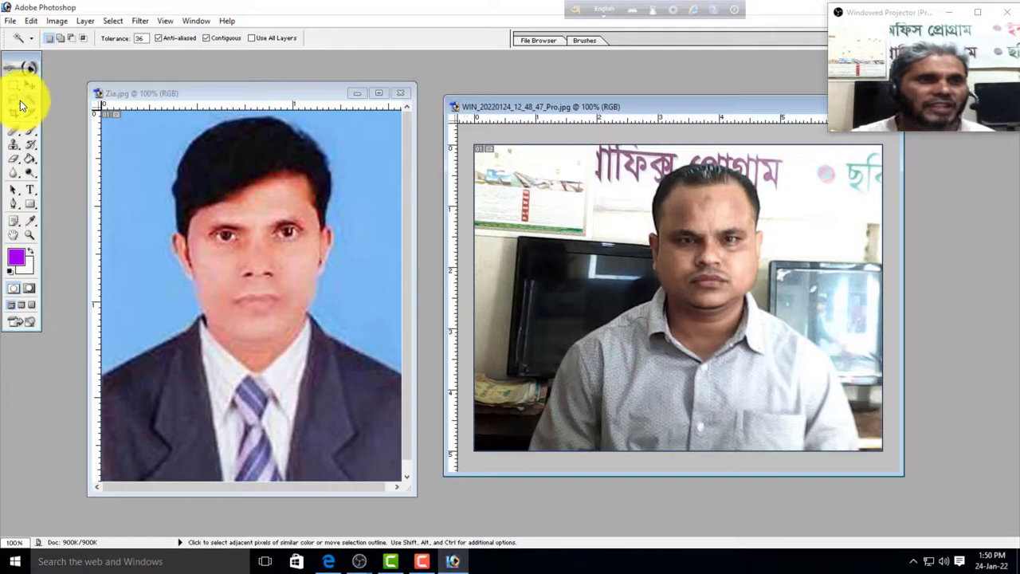
Activate the Pen tool and maximize the office photo's window at 100% zoom
mouse_move(20, 100)
left_mouse_down()
mouse_move(53, 99)
mouse_move(12, 237)
left_mouse_up()
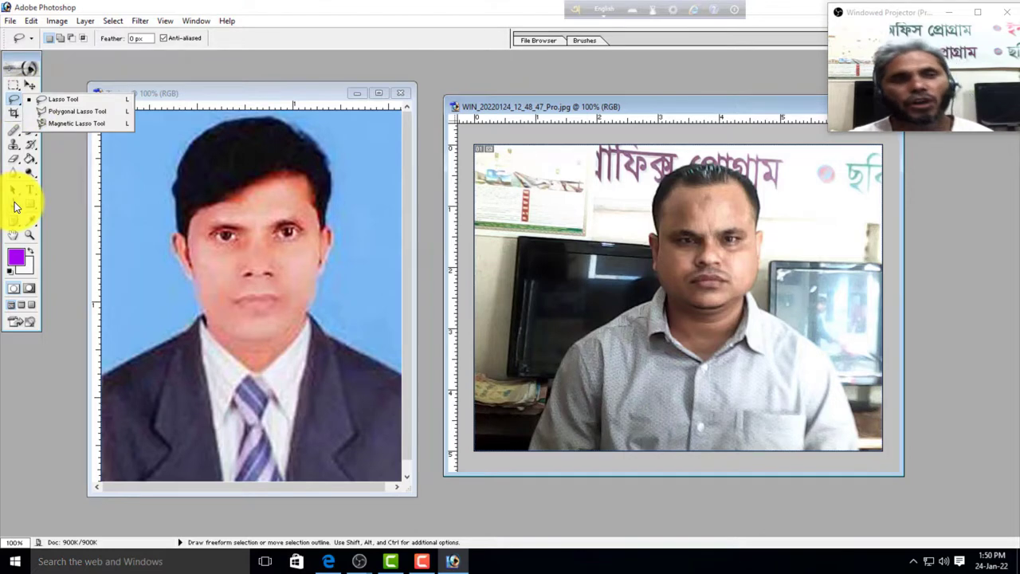
mouse_move(14, 201)
left_mouse_down()
mouse_move(18, 102)
mouse_move(34, 104)
mouse_move(17, 209)
left_mouse_up()
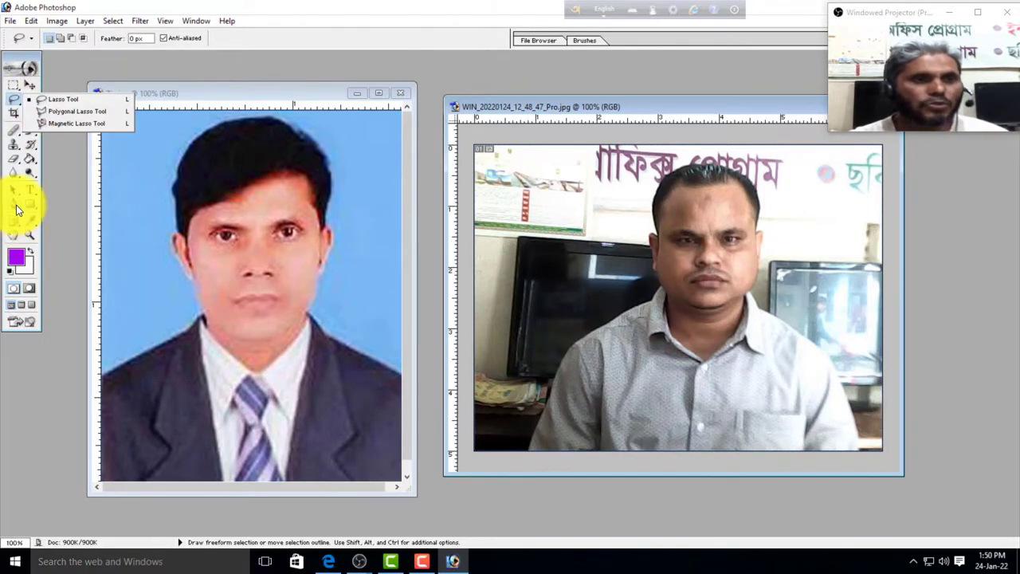
left_click(17, 208)
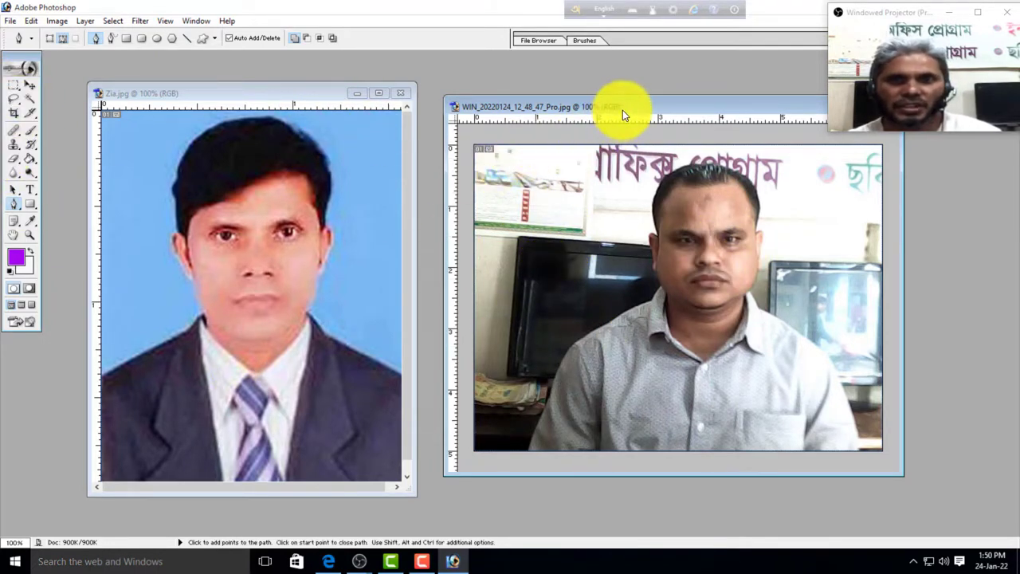
left_click_drag(633, 109, 477, 109)
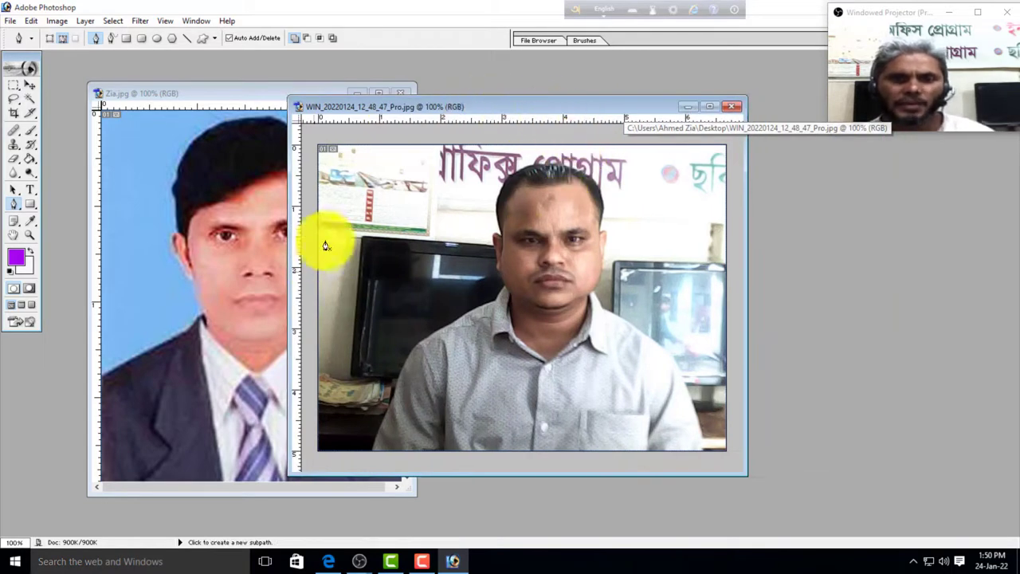
left_click(712, 109)
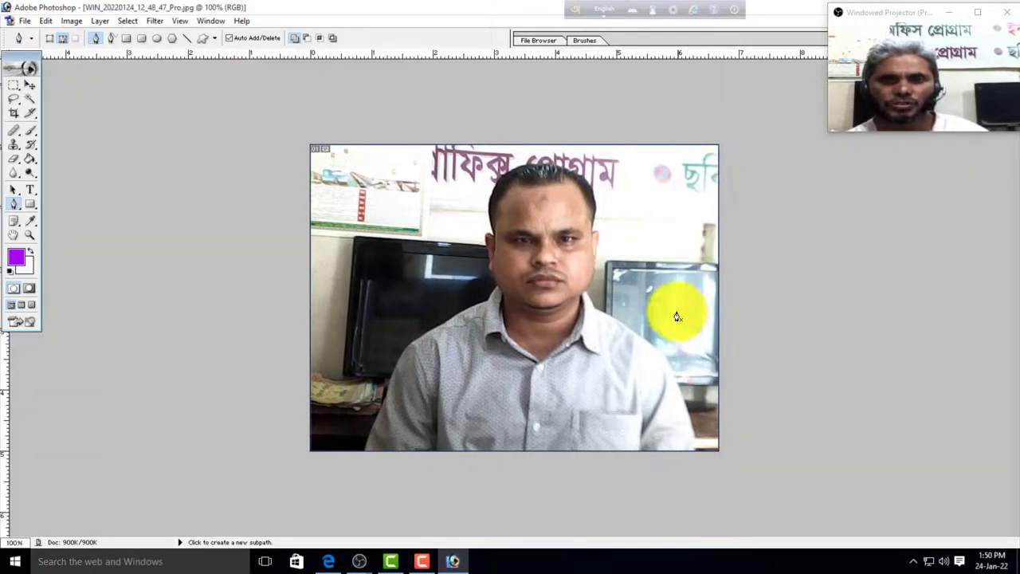
left_click(684, 322, "ctrl")
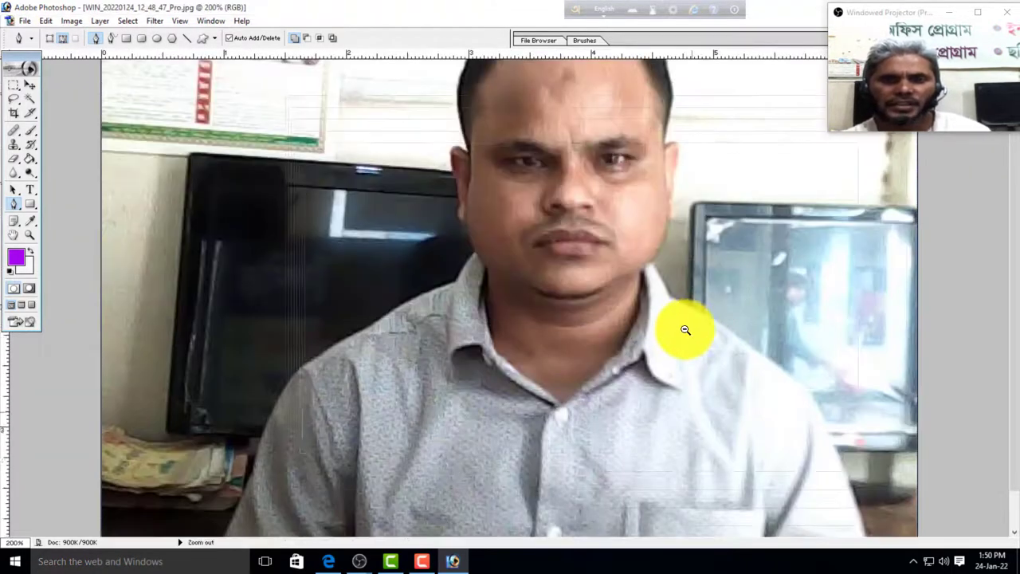
left_click(686, 329, "alt")
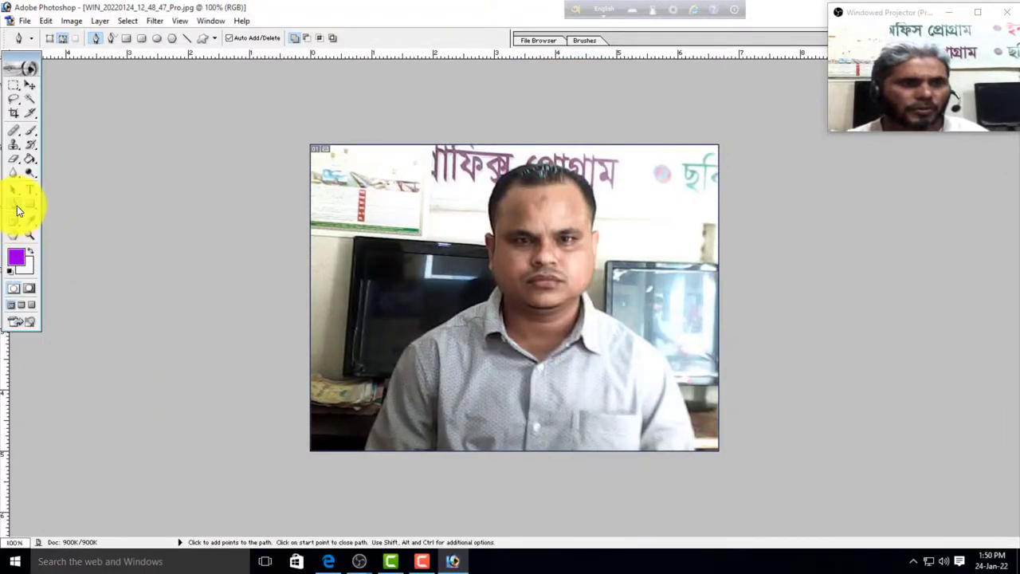
With the Pen tool, start a path at the photo's bottom edge and trace the right-hand sleeve and shoulder up to the collar
left_click(17, 206)
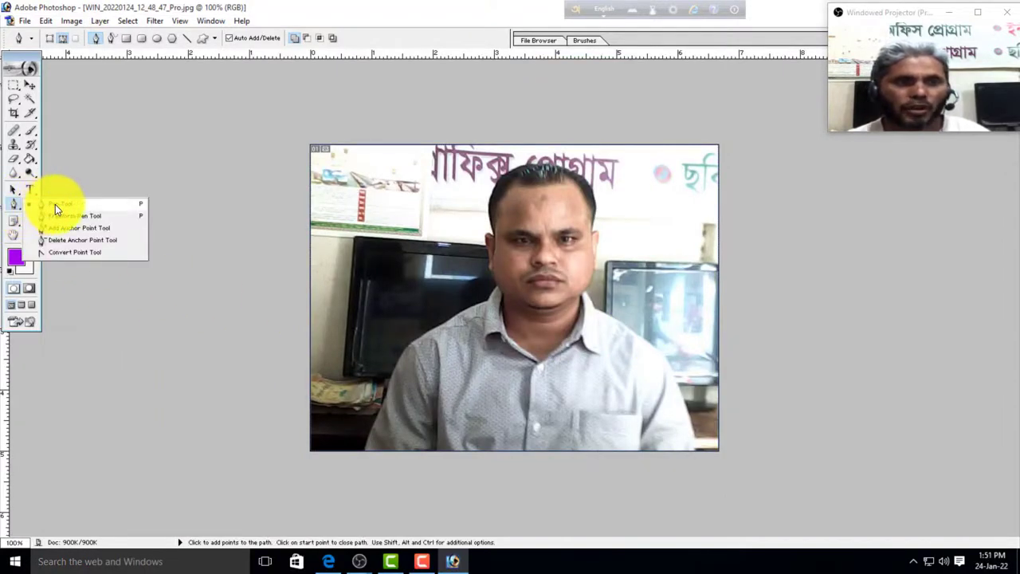
left_click(55, 204)
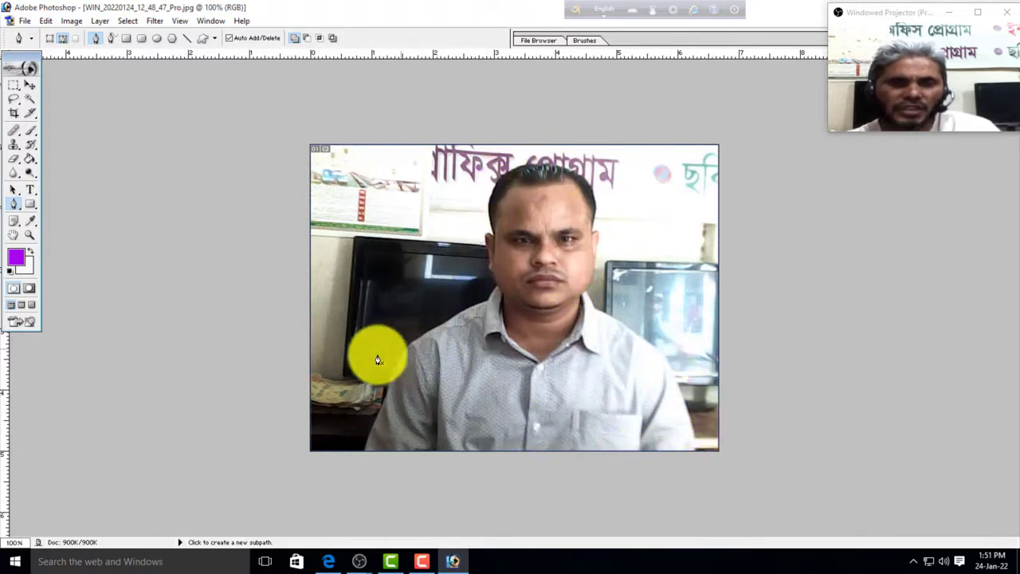
key("ctrl+plus")
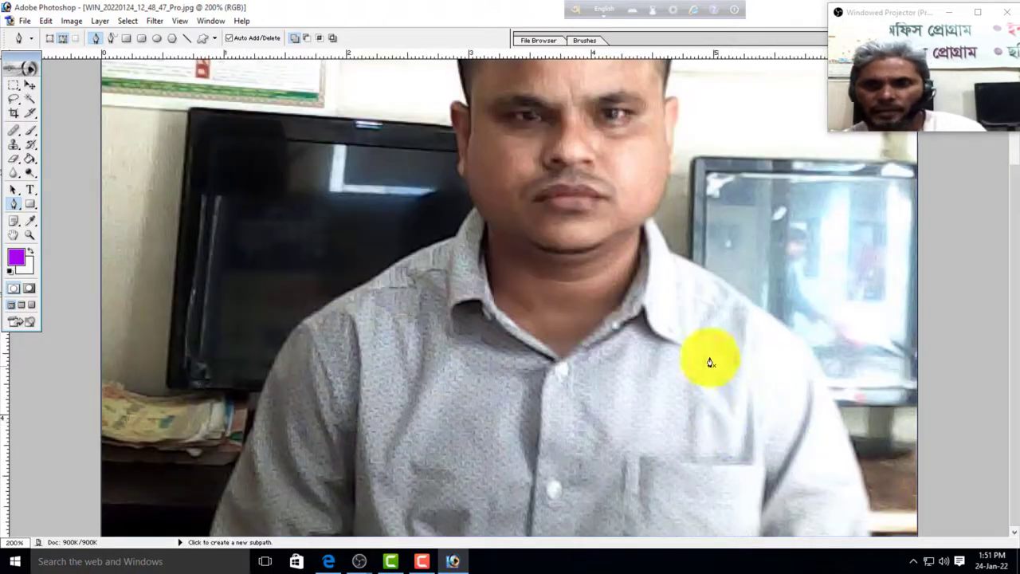
key("ctrl+minus")
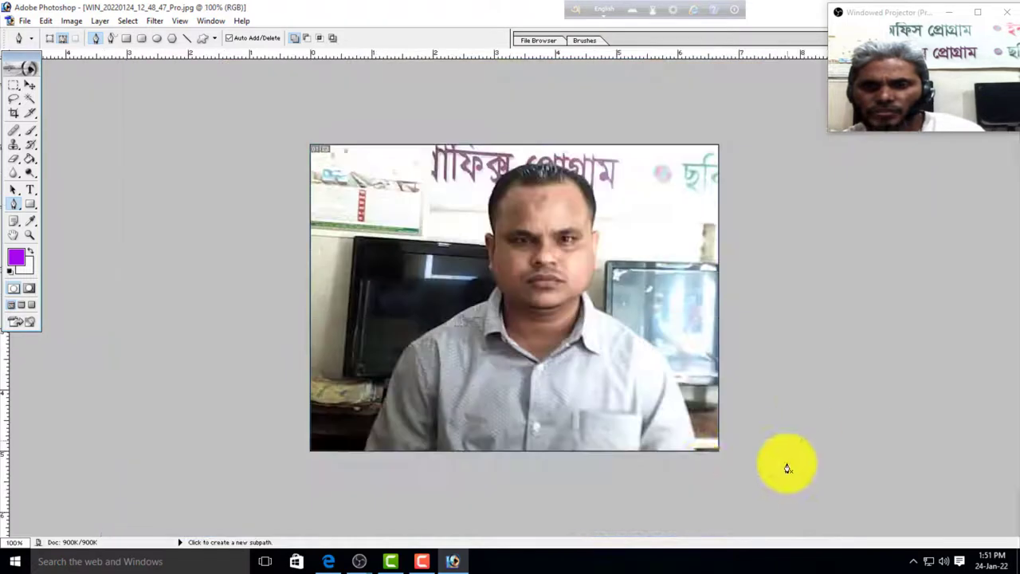
left_click(697, 452)
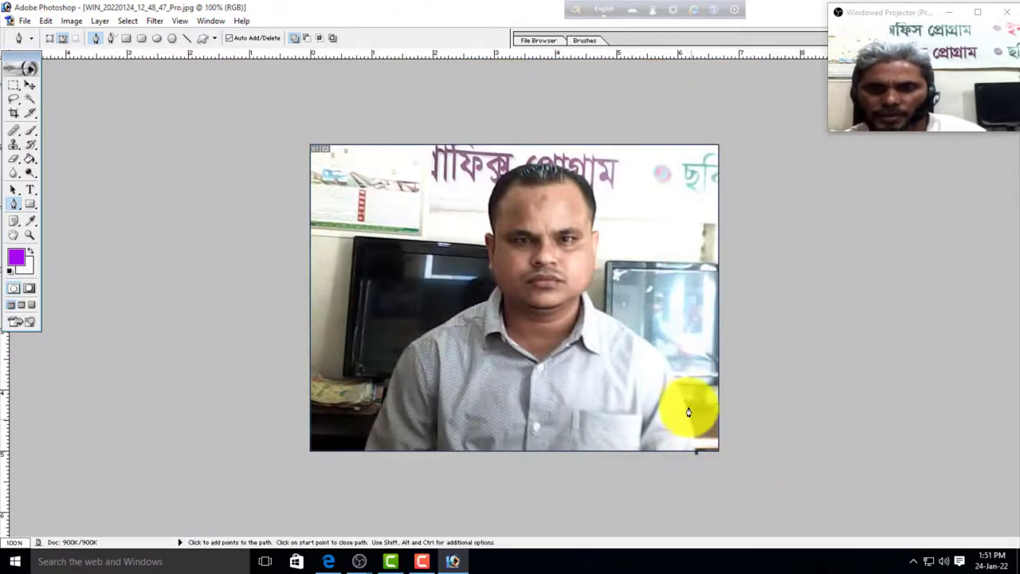
left_click(666, 361)
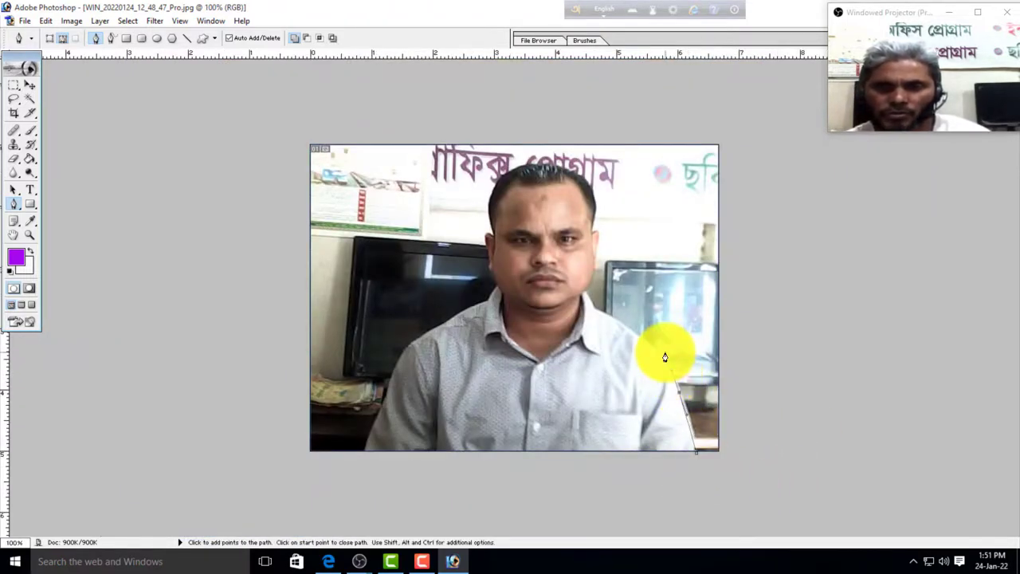
left_click(619, 326)
left_click(610, 317)
left_click(597, 311)
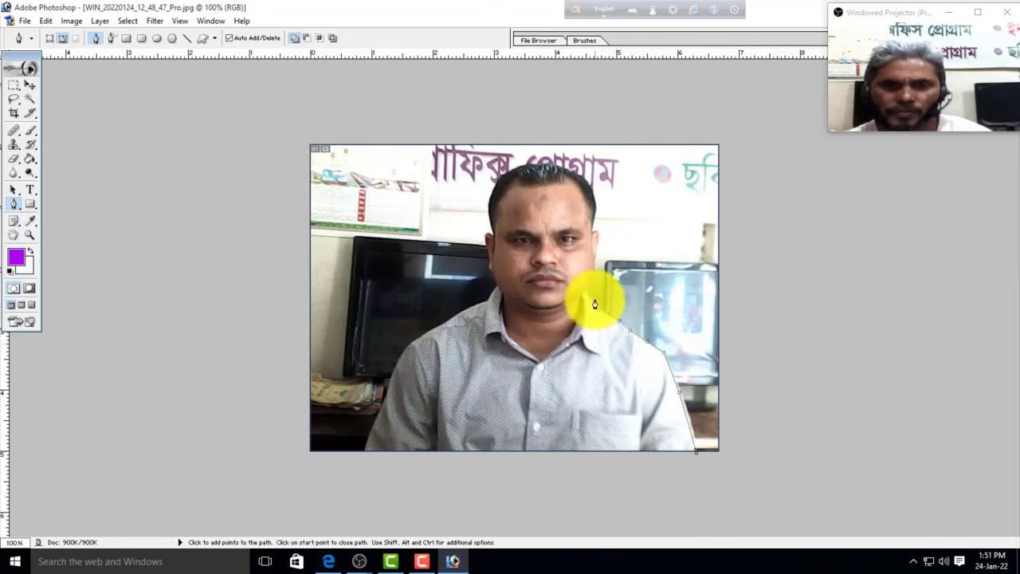
left_click(594, 303)
left_click(587, 294)
Continue the path from the collar up the jaw and around the ear on the photo's right side
key("ctrl+plus")
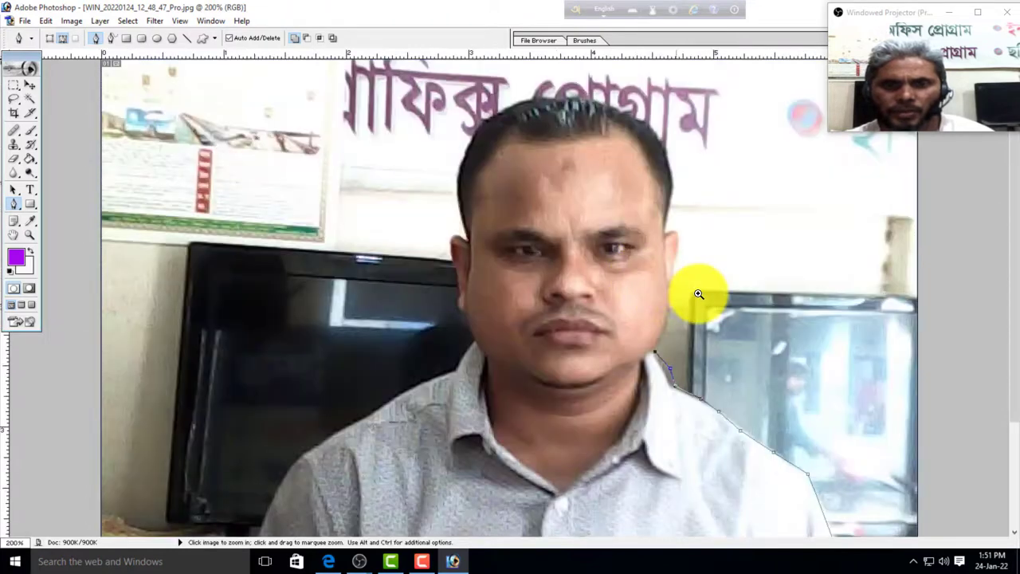
key("ctrl+plus")
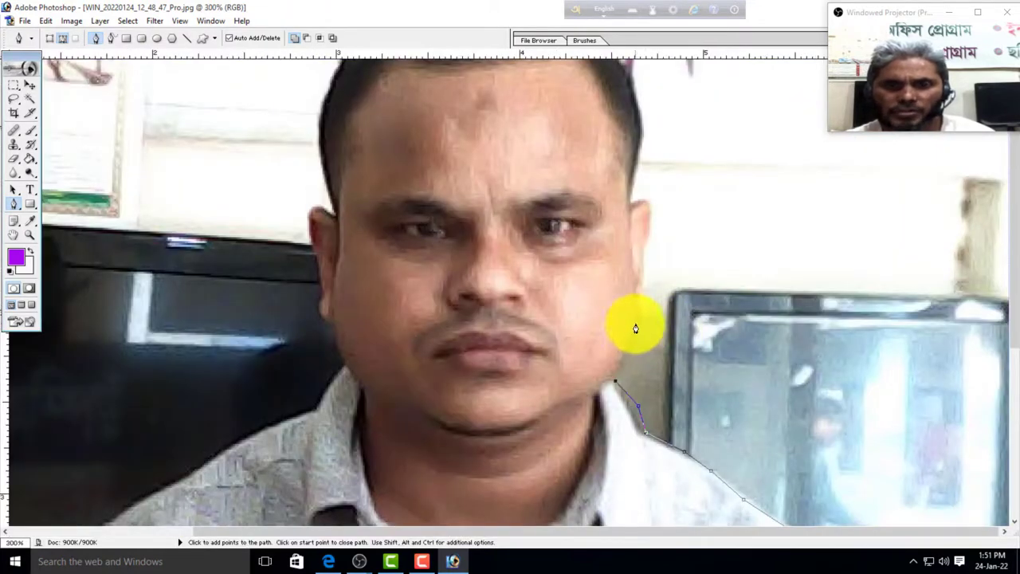
left_click(636, 321)
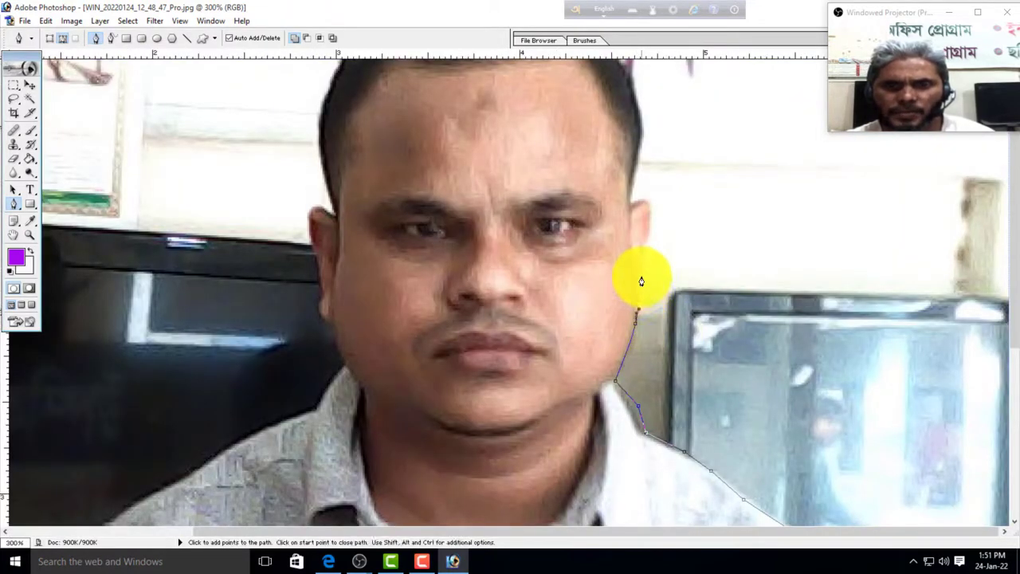
left_click(647, 252)
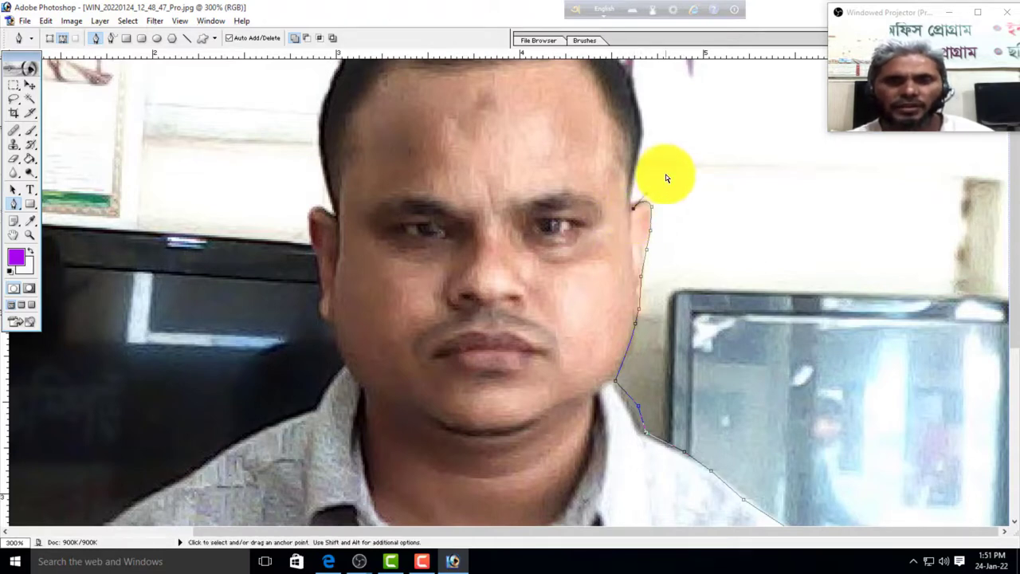
left_click(653, 209, "ctrl")
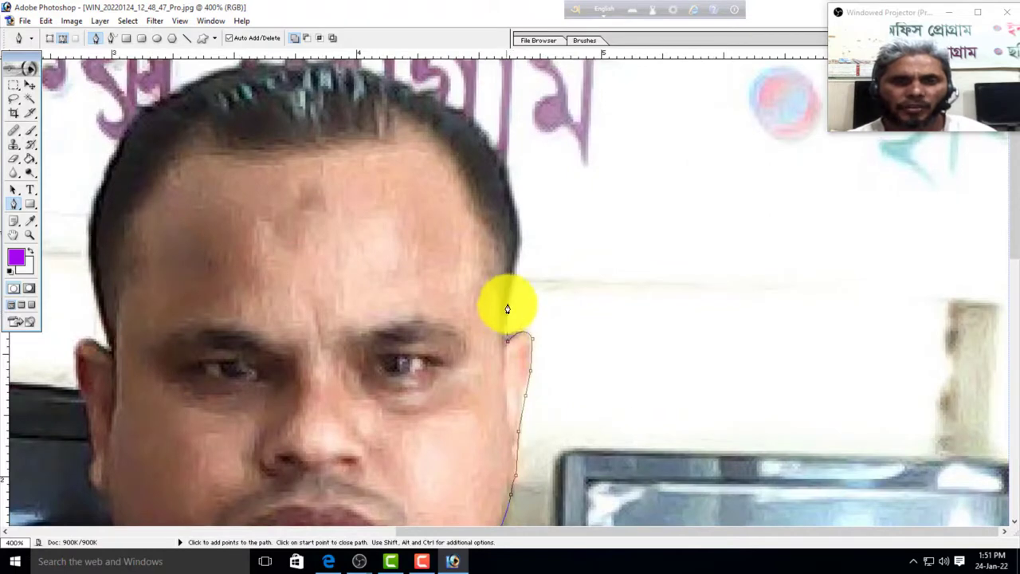
Extend the path from the right-hand ear up along the side of the hair toward the crown
left_click(507, 312)
left_click(515, 284)
left_click(519, 259)
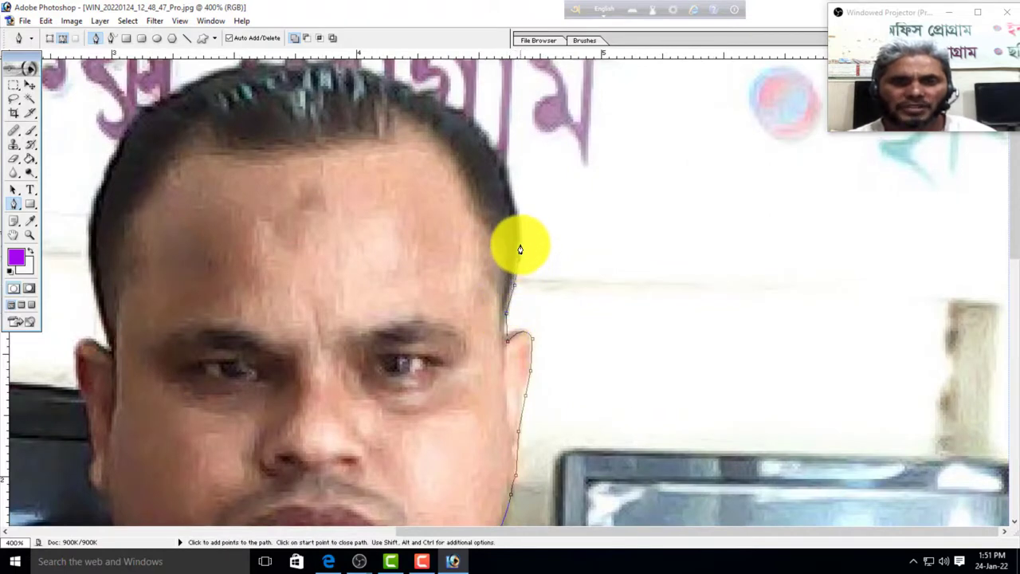
left_click(516, 204)
left_click(489, 147)
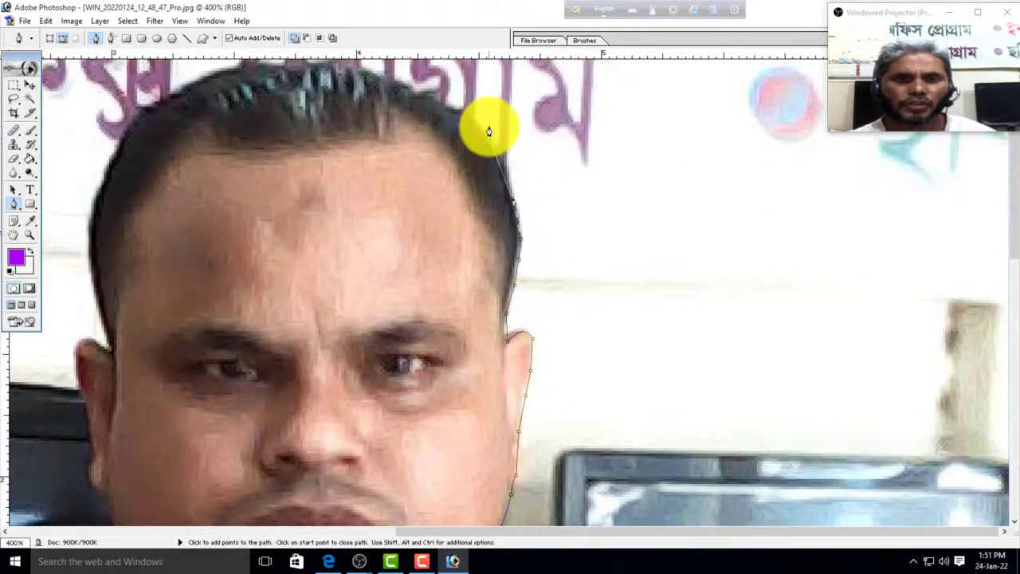
left_click(449, 110)
left_click(415, 90)
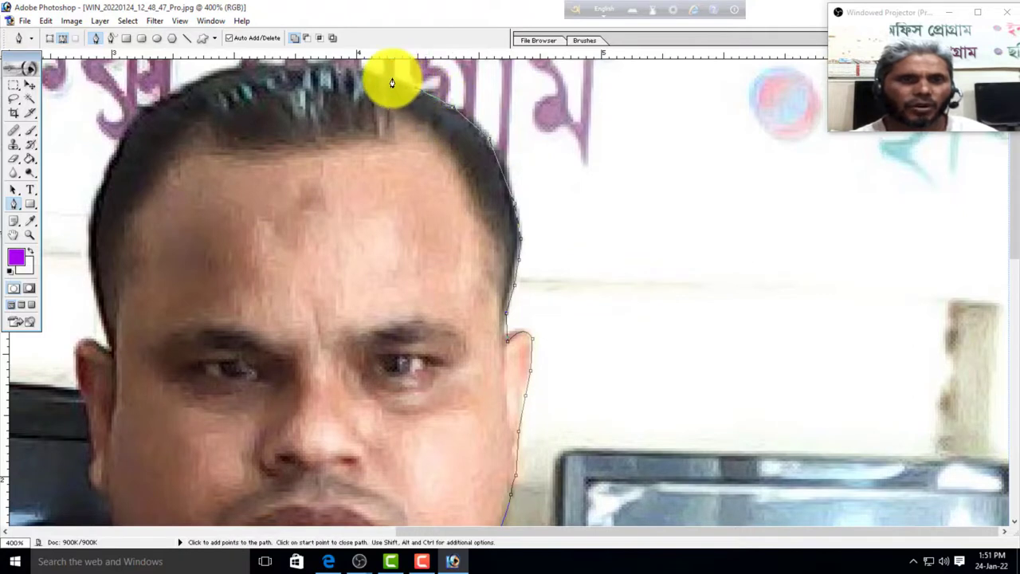
Carry the path over the top of the hair and down to the left-hand ear, removing the last anchor's outgoing direction handle
left_click(336, 67)
left_click(248, 67)
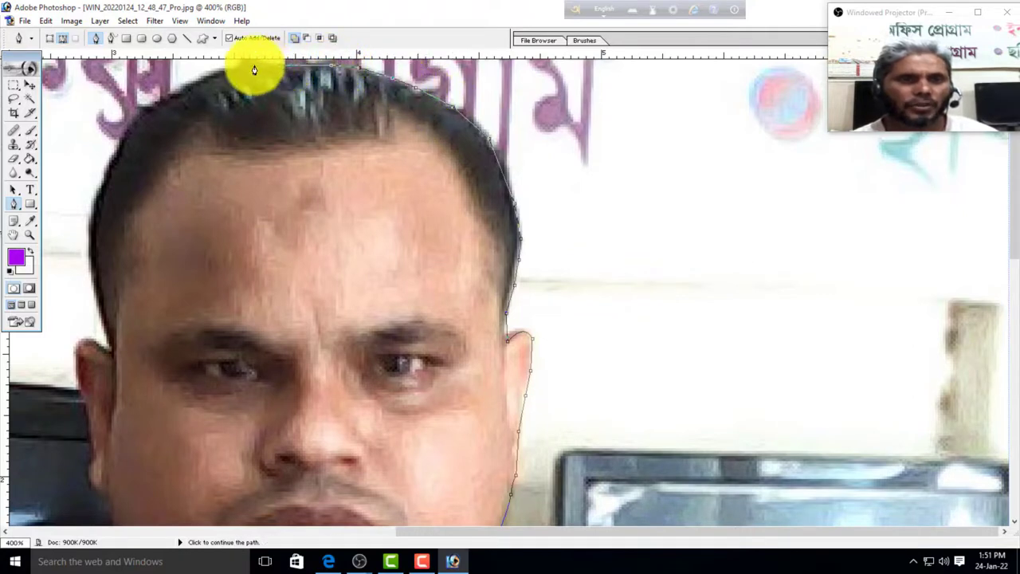
left_click(151, 105)
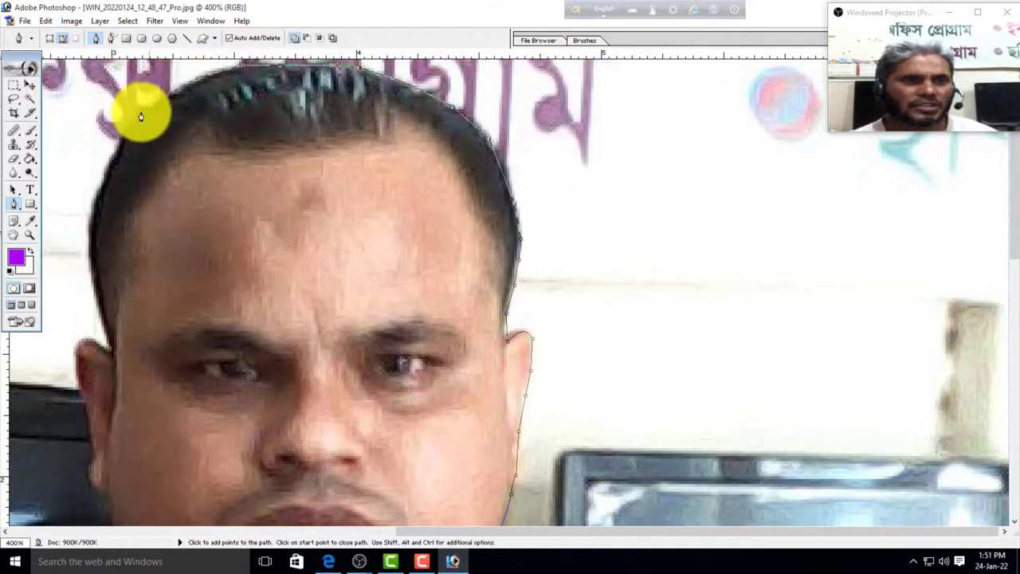
left_click(122, 136)
left_click(105, 175)
left_click(94, 196)
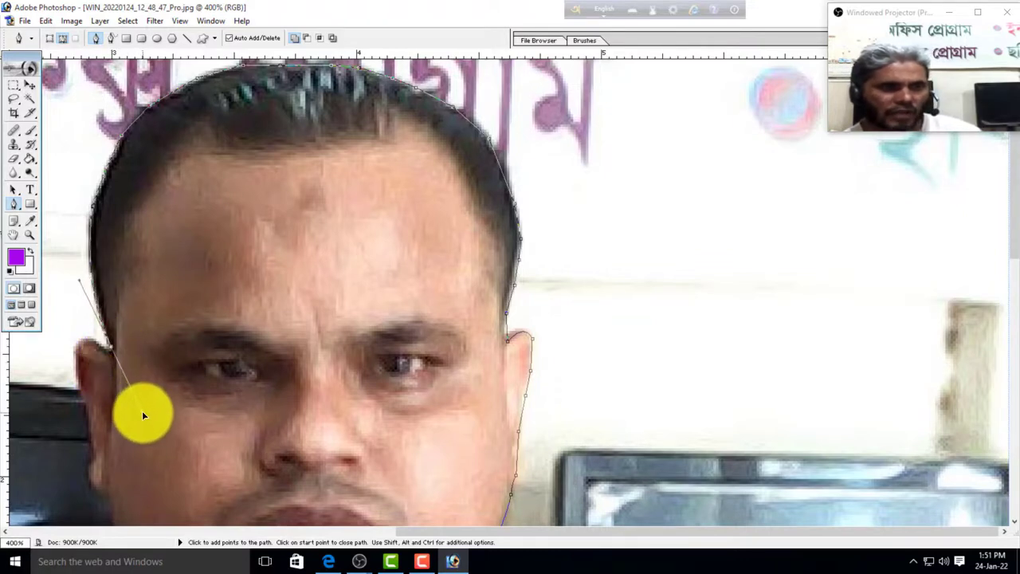
left_click_drag(142, 410, 146, 416)
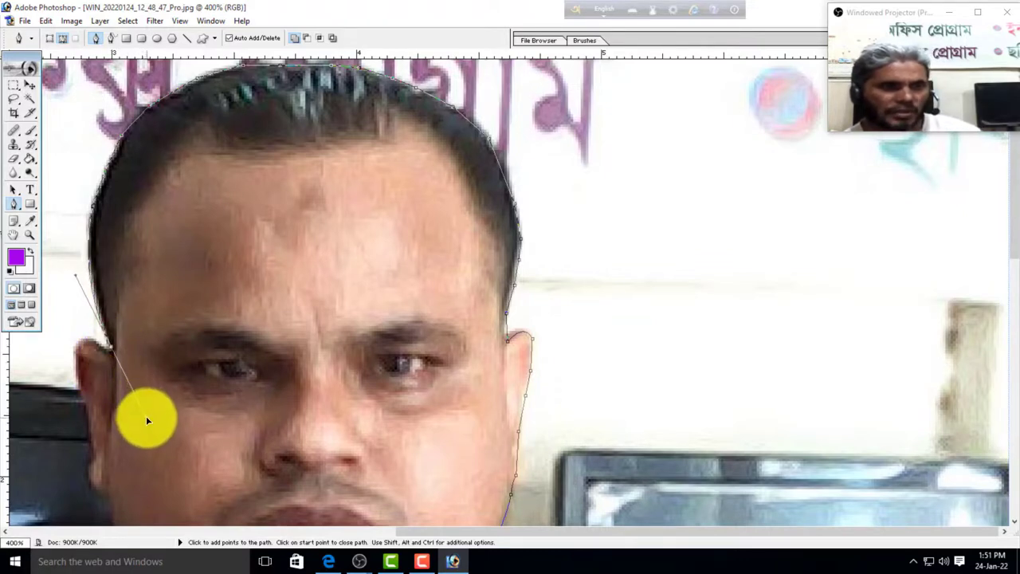
left_click(111, 352, "alt")
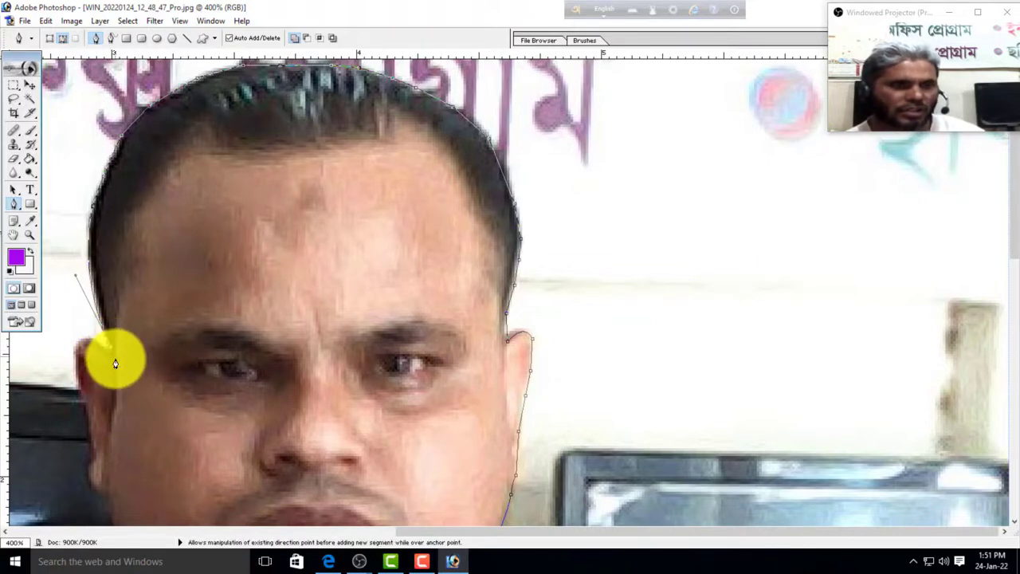
Trace the path around the left-hand ear and down the cheek toward the collar
left_click(154, 378, "ctrl+alt")
left_click(487, 292, "ctrl")
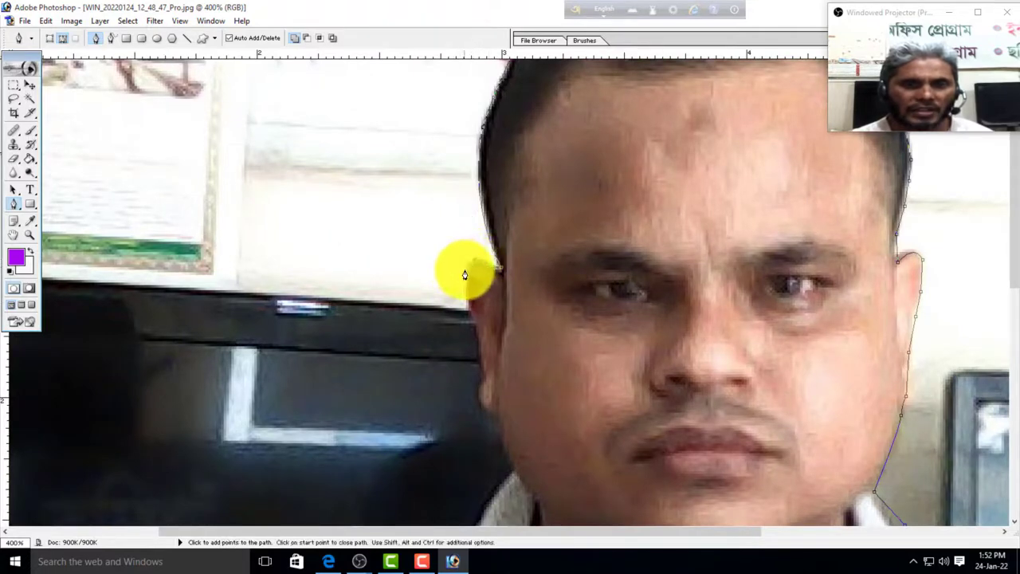
left_click_drag(468, 285, 468, 299)
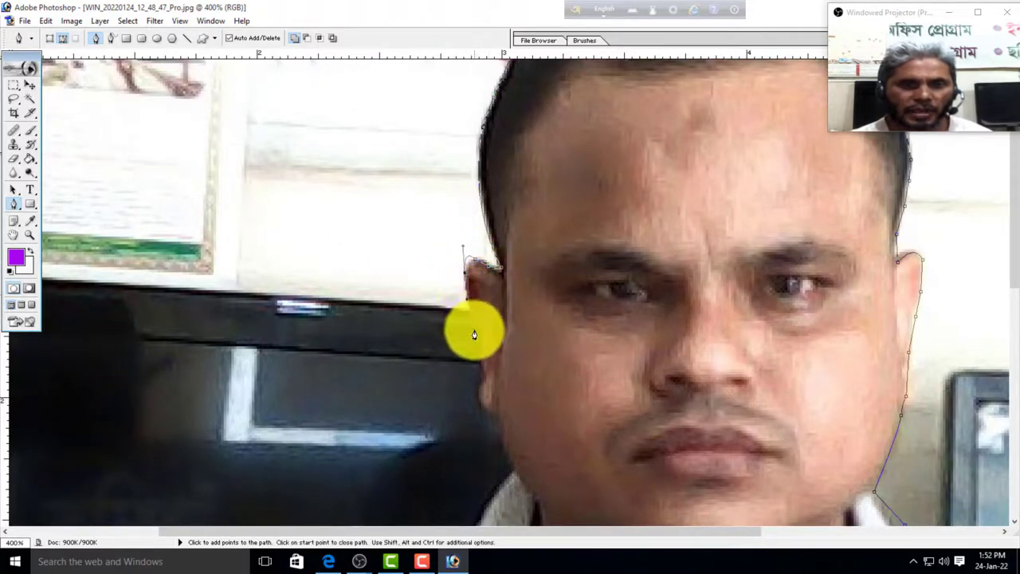
left_click(478, 355)
left_click(485, 378)
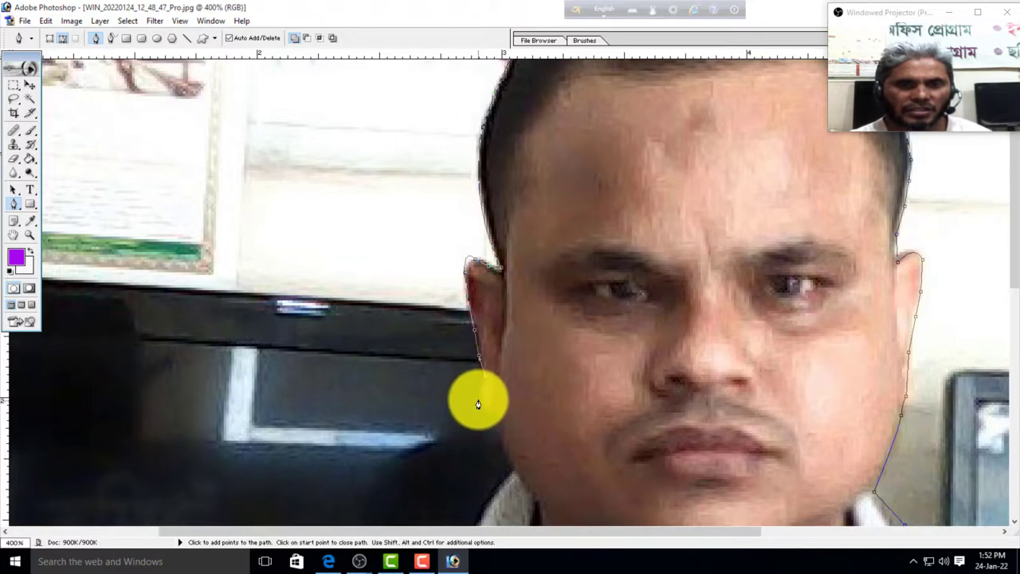
left_click_drag(500, 420, 507, 471)
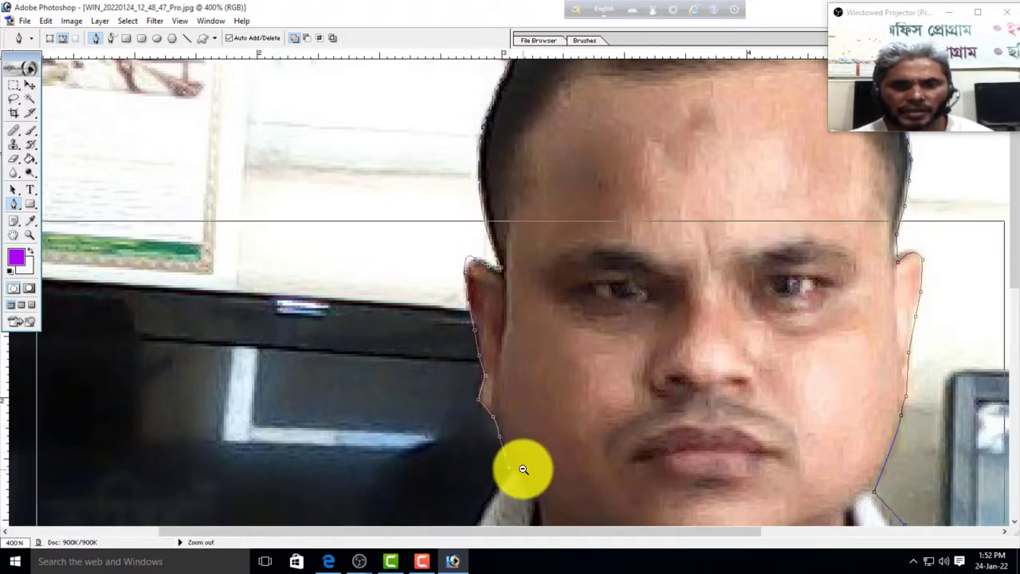
Continue the path along the left-hand collar, shoulder and sleeve down to the photo's bottom edge
left_click(523, 470, "alt")
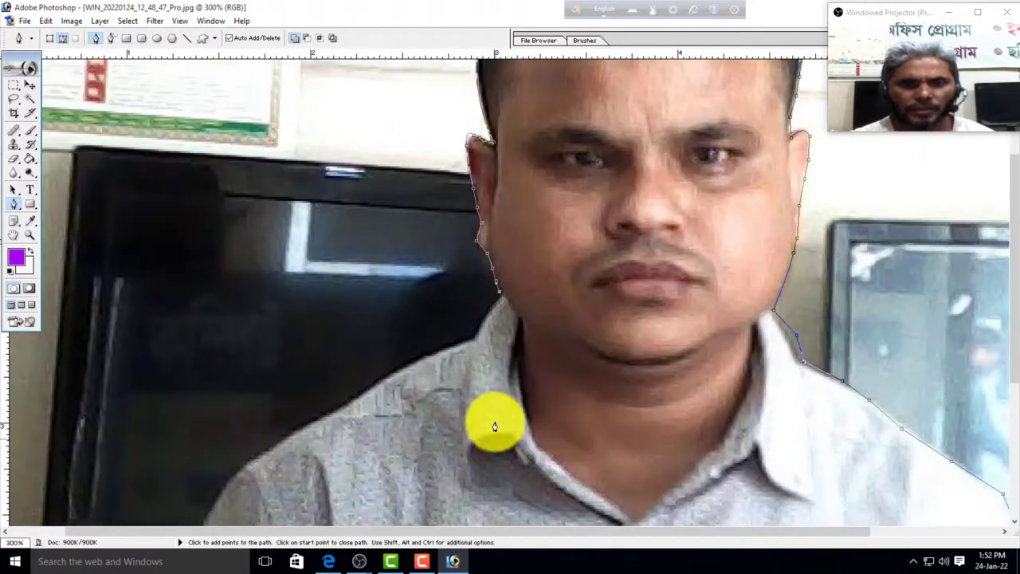
left_click(476, 337)
left_click(447, 345)
left_click(409, 366)
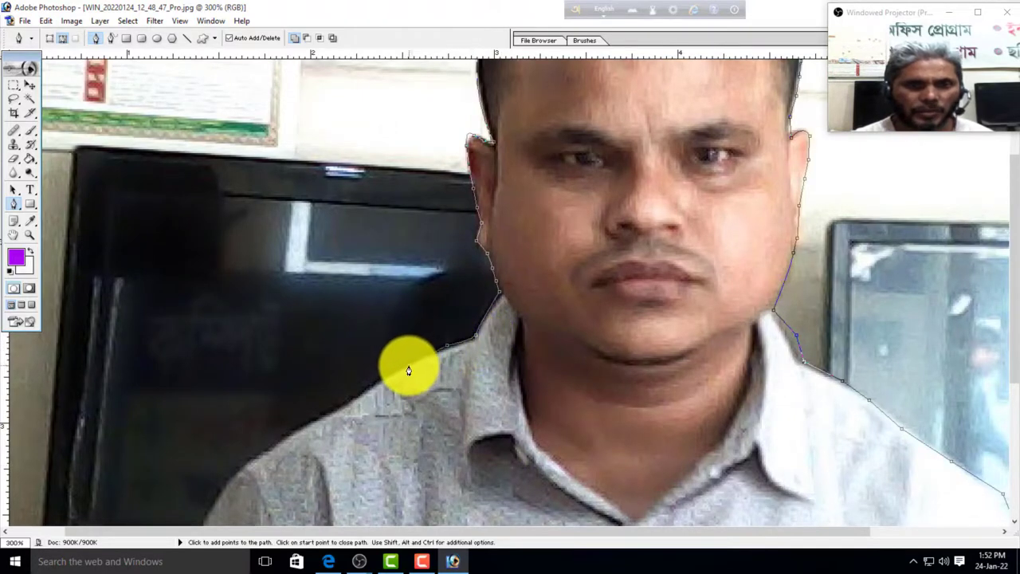
left_click(340, 405)
left_click(303, 429)
left_click(266, 449)
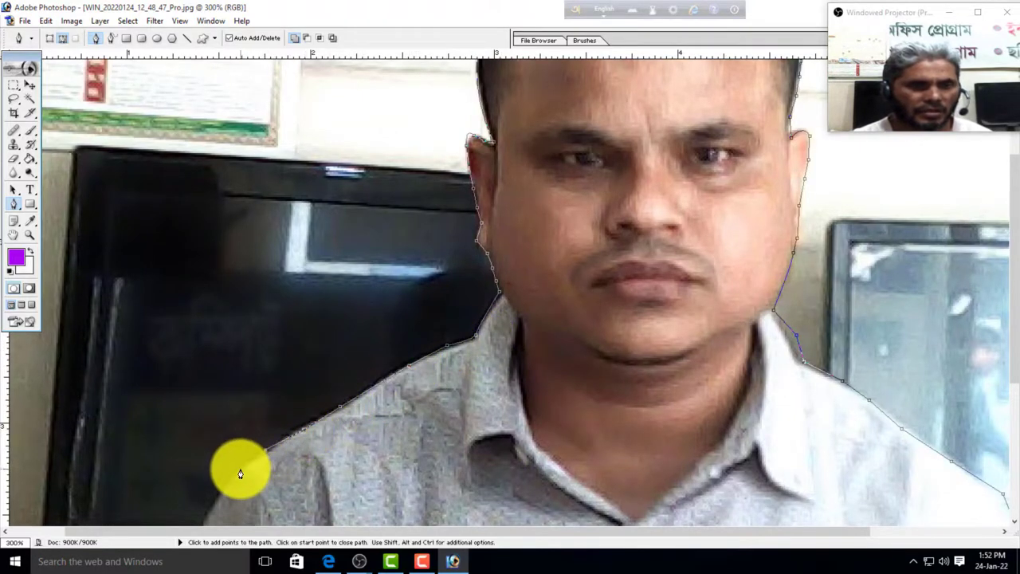
left_click(375, 421, "alt")
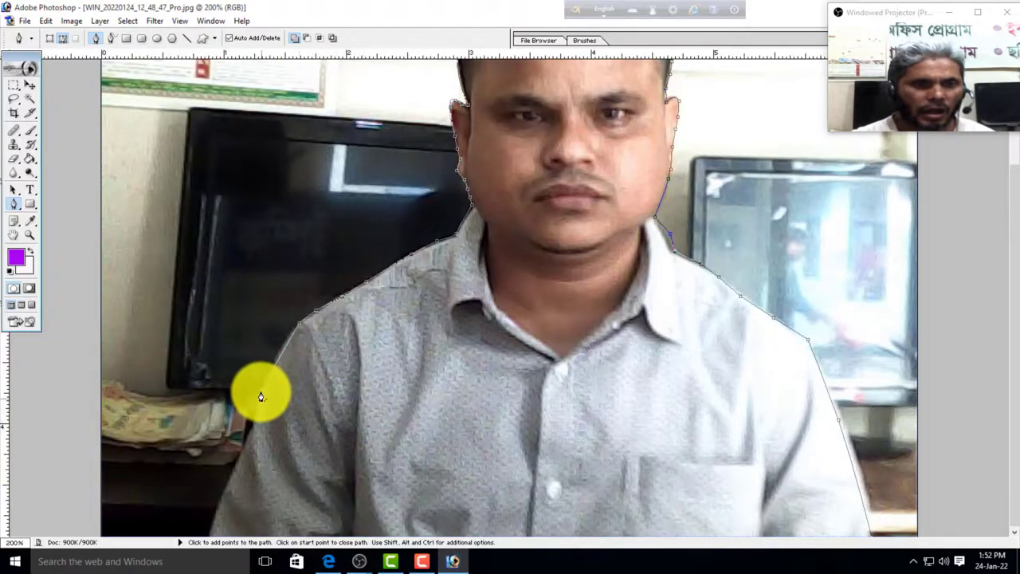
key("ctrl+minus")
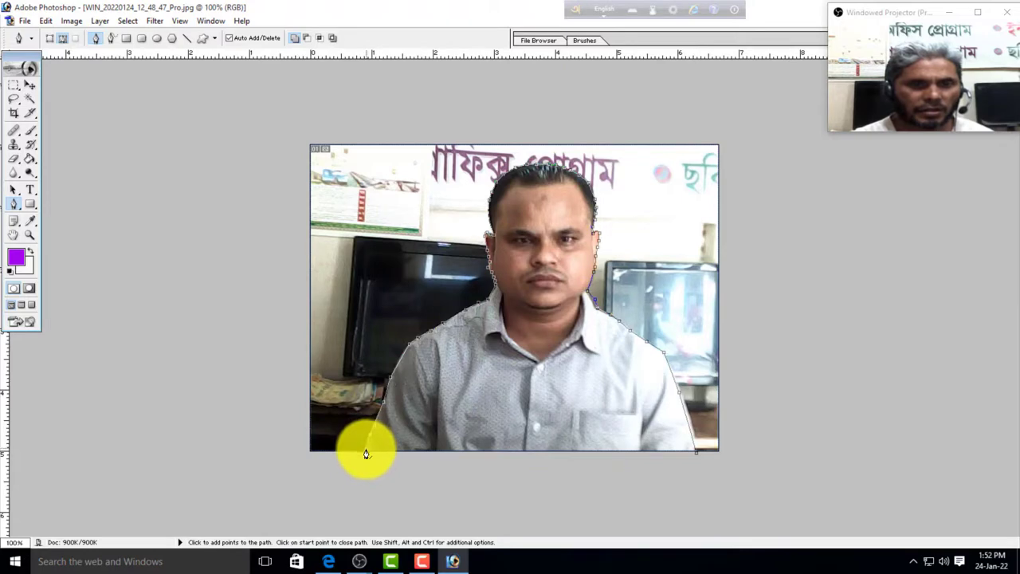
left_click(368, 448)
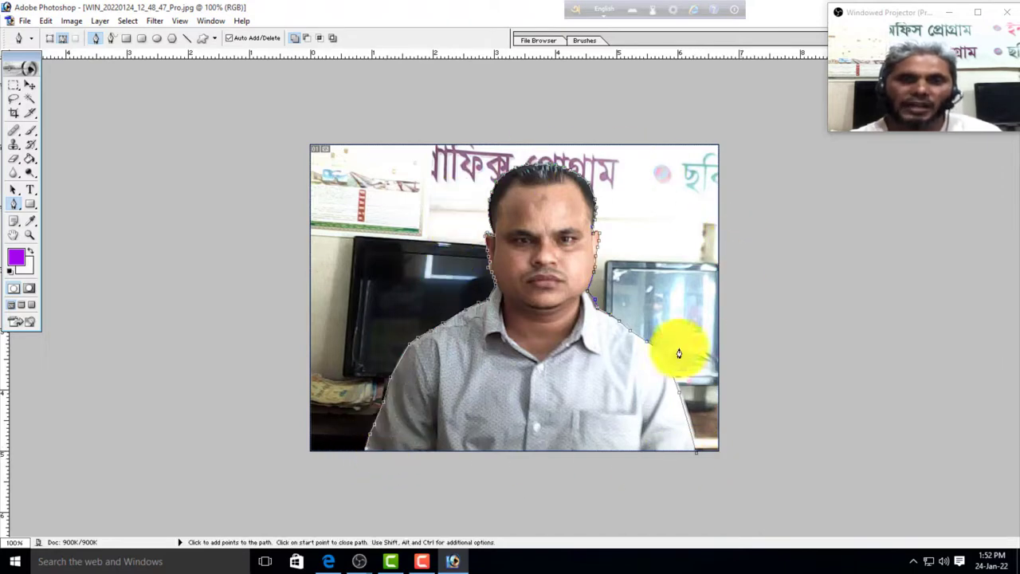
Run the path around the photo's outer corners and close it at the starting anchor so it encloses the background
left_click(312, 456)
left_click(311, 148)
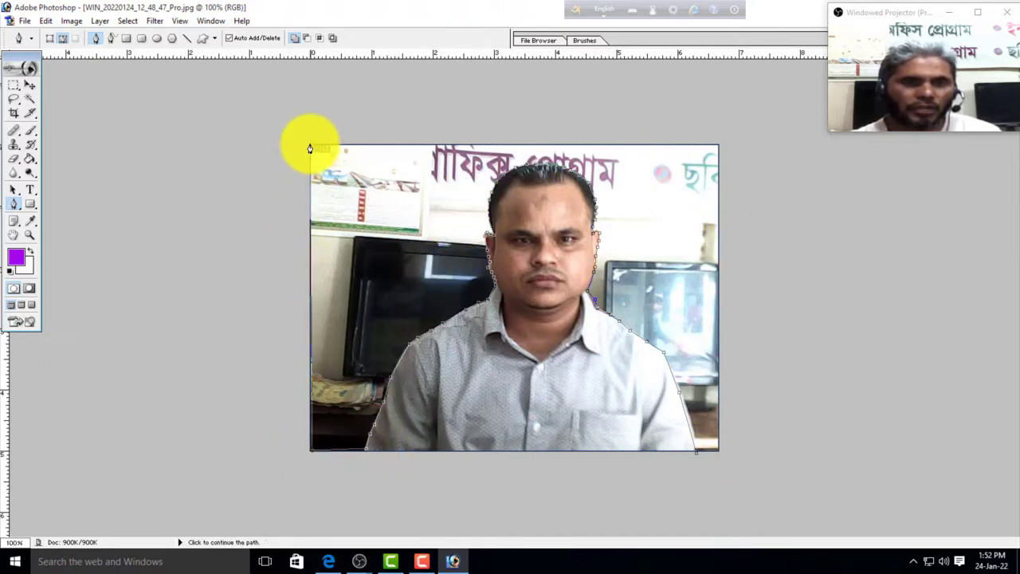
left_click(719, 453)
left_click(693, 453)
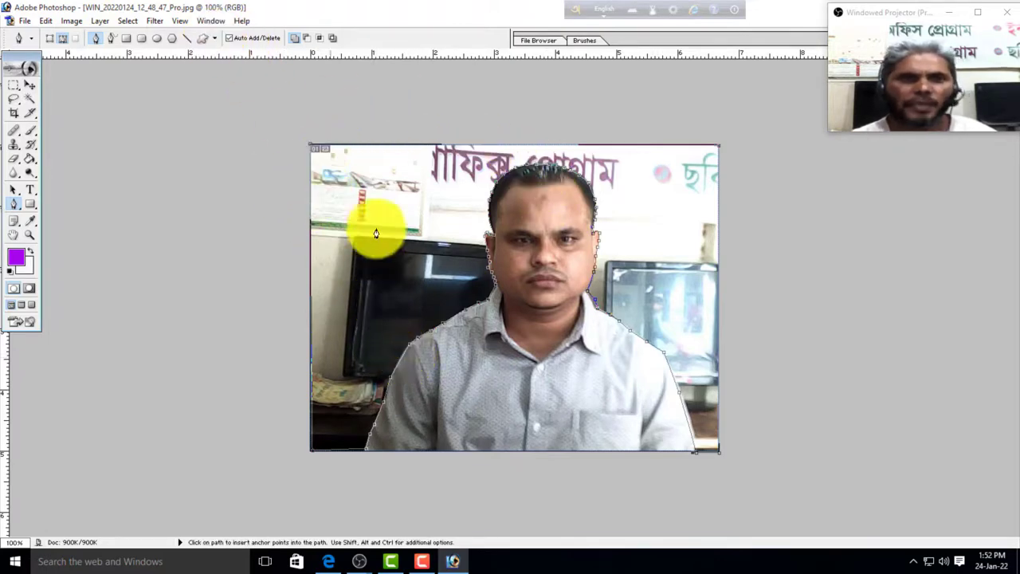
Convert the work path around the background into a new anti-aliased selection
left_click(205, 21)
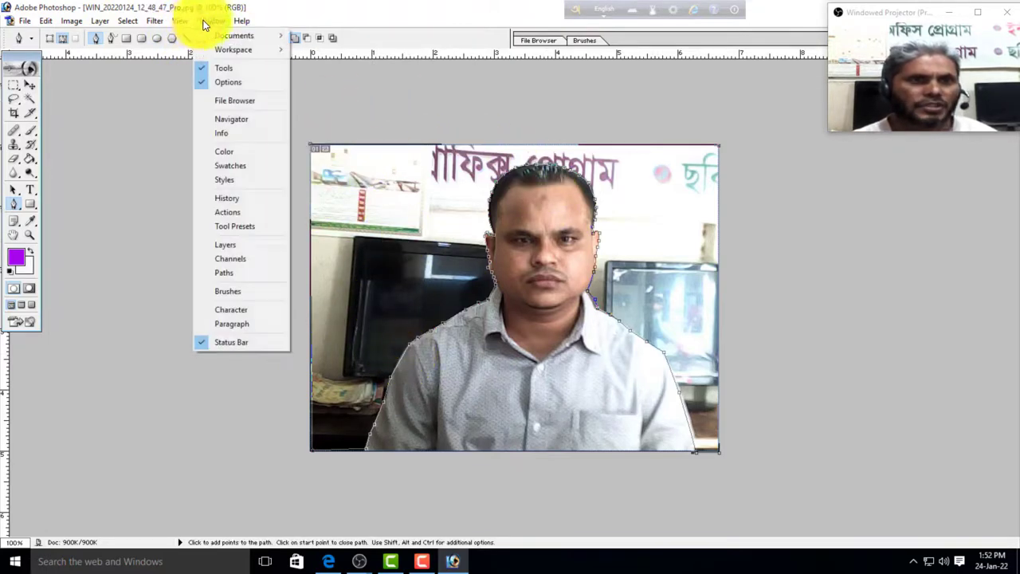
left_click(240, 273)
left_click(949, 284)
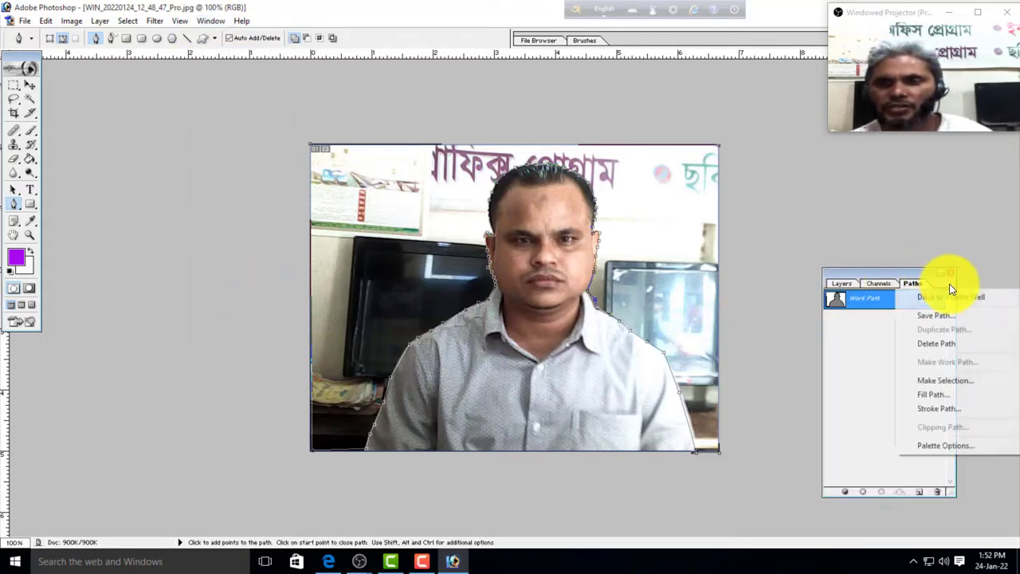
left_click(967, 387)
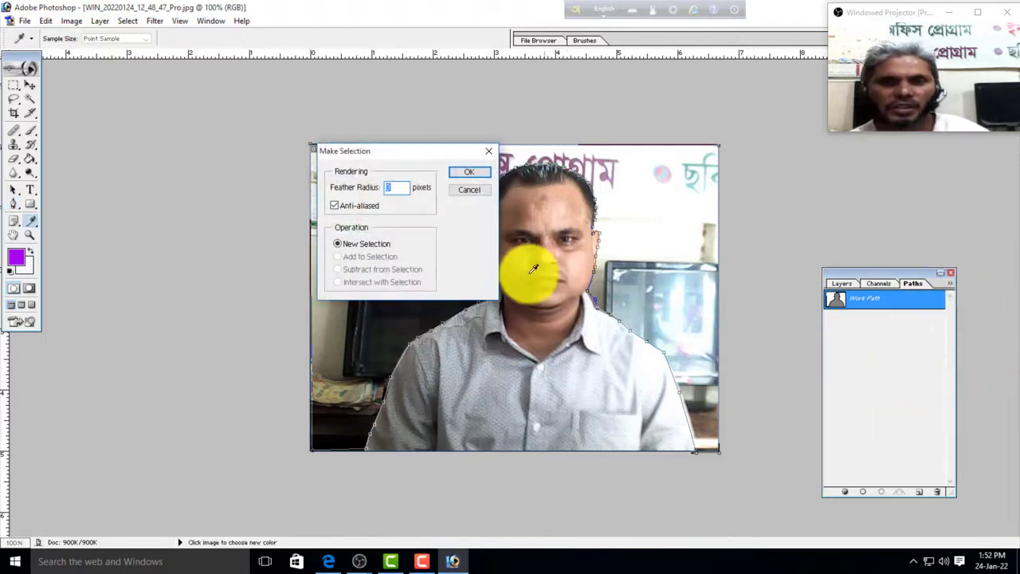
left_click(463, 173)
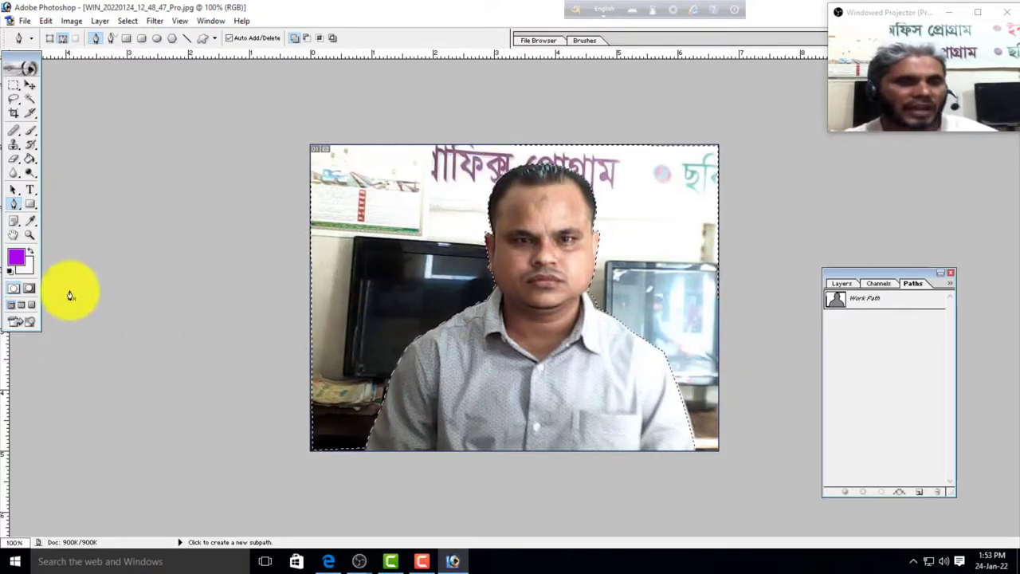
Set the foreground color to blue 2E74E9
left_click(19, 257)
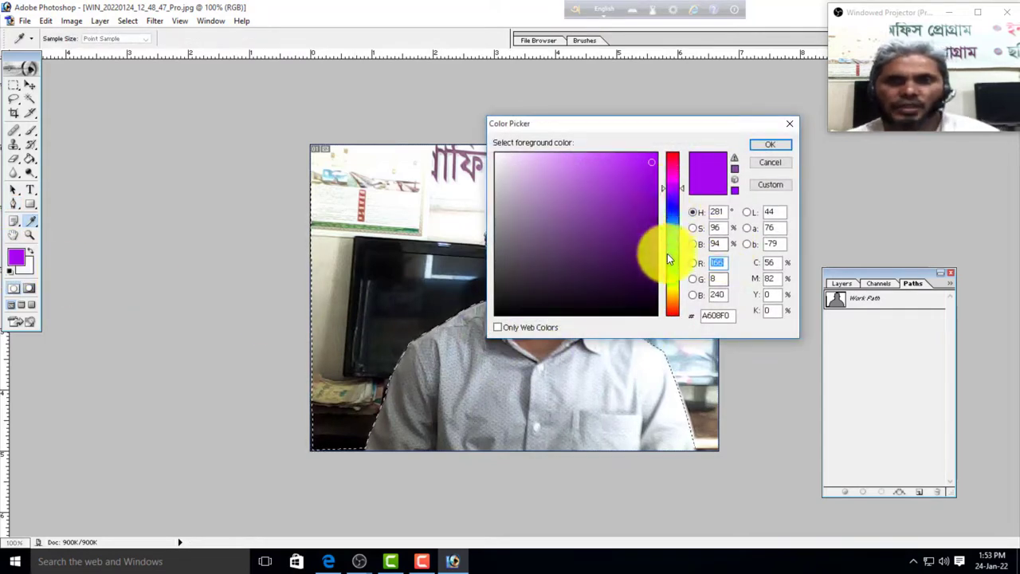
left_click(672, 217)
left_click(626, 166)
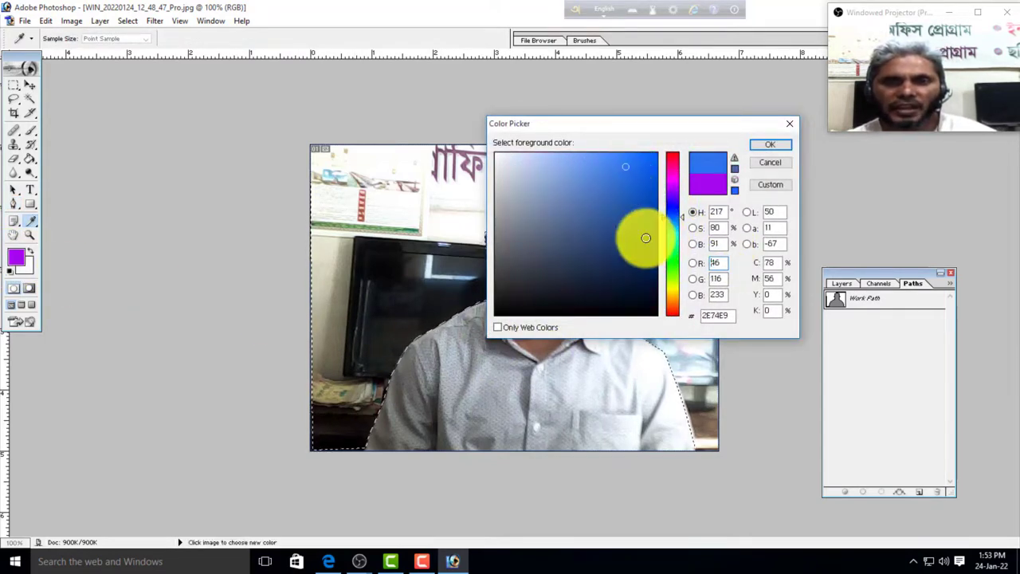
left_click(769, 150)
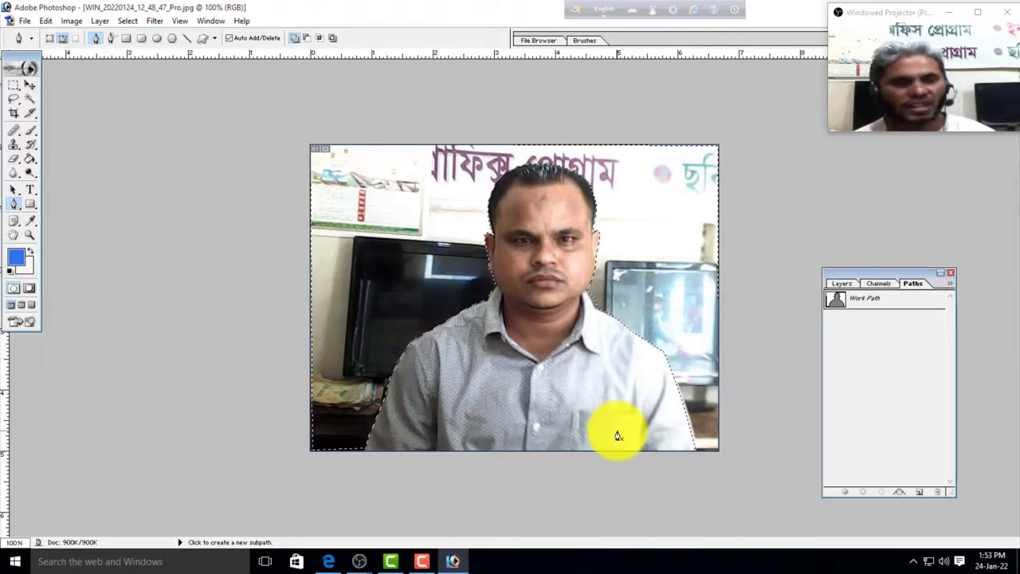
Fill the selected background with the foreground color in Normal mode at 50% opacity
left_click(46, 21)
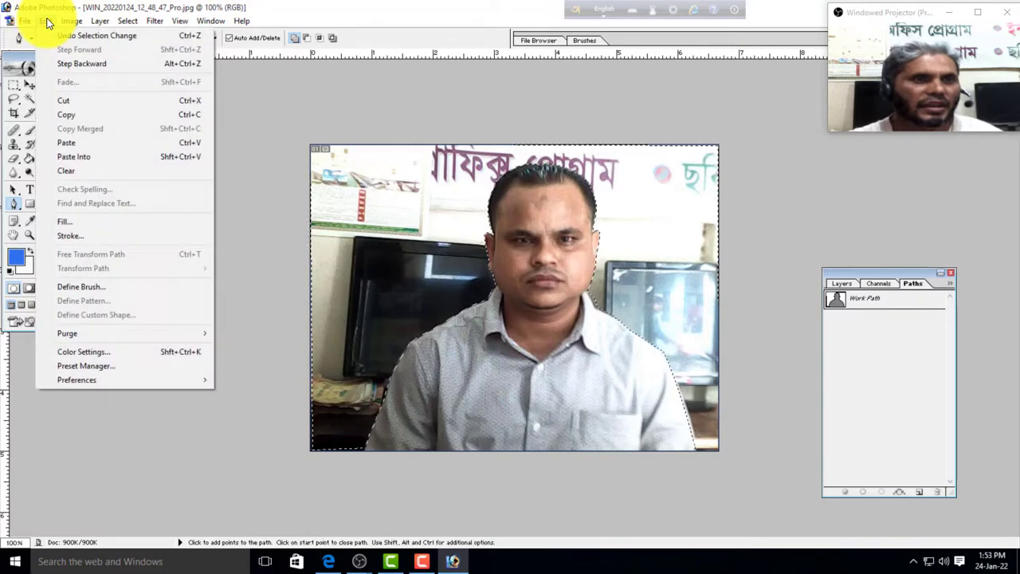
left_click(76, 223)
left_click_drag(473, 145, 720, 163)
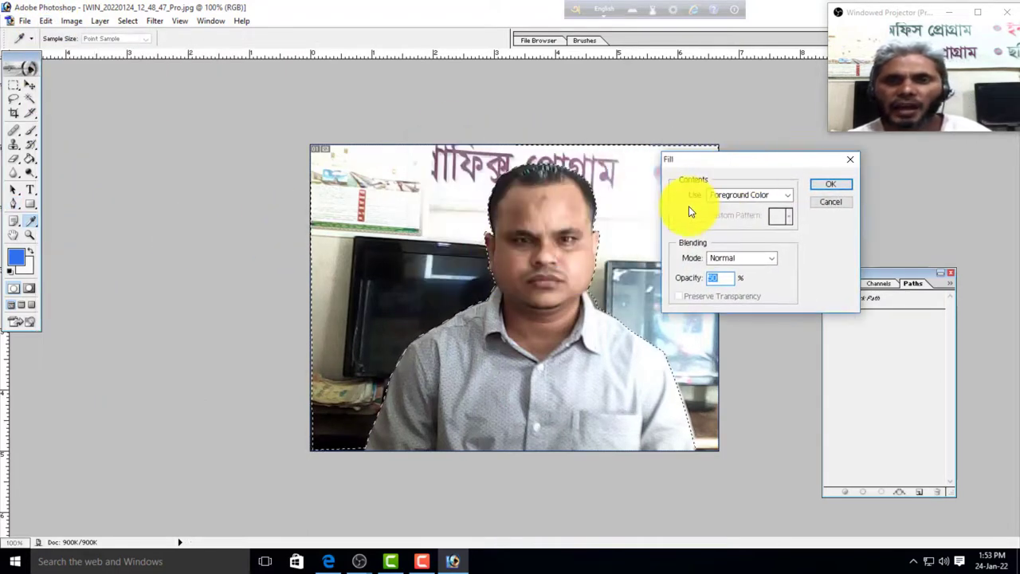
left_click(786, 198)
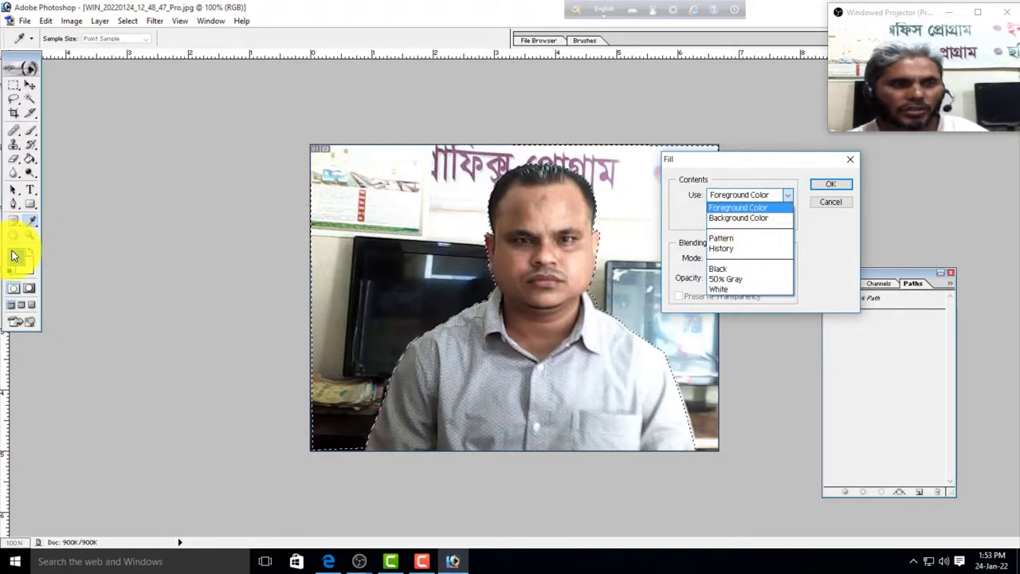
left_click(719, 209)
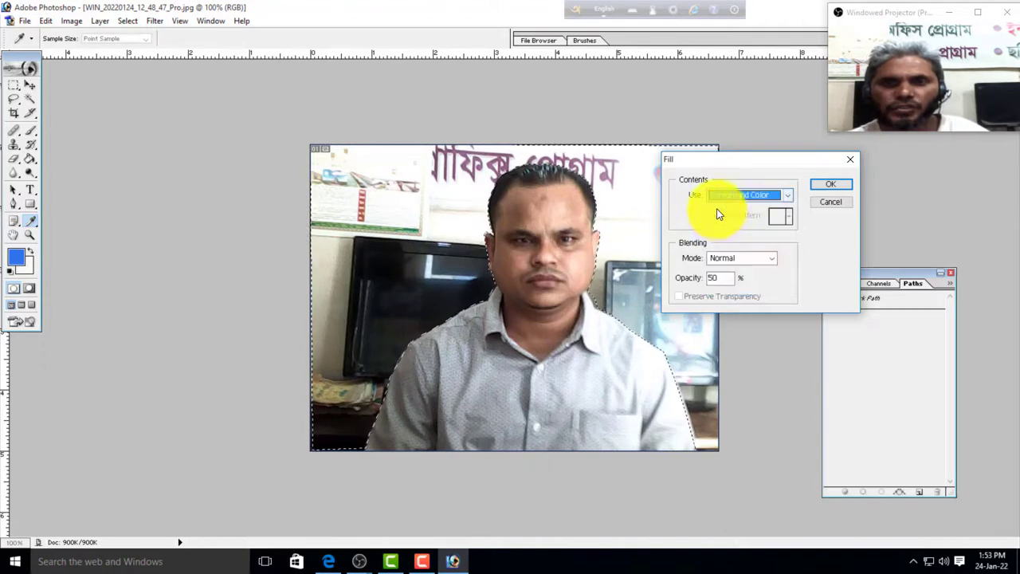
left_click(828, 189)
key("p")
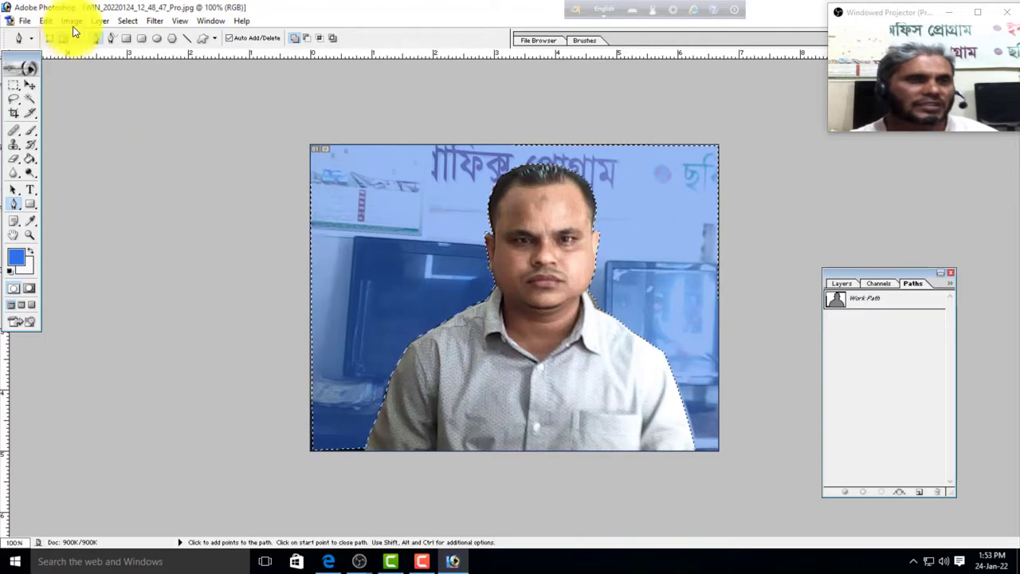
Fill the selected background with the colorful swirl pattern in Normal mode at 50% opacity
left_click(44, 21)
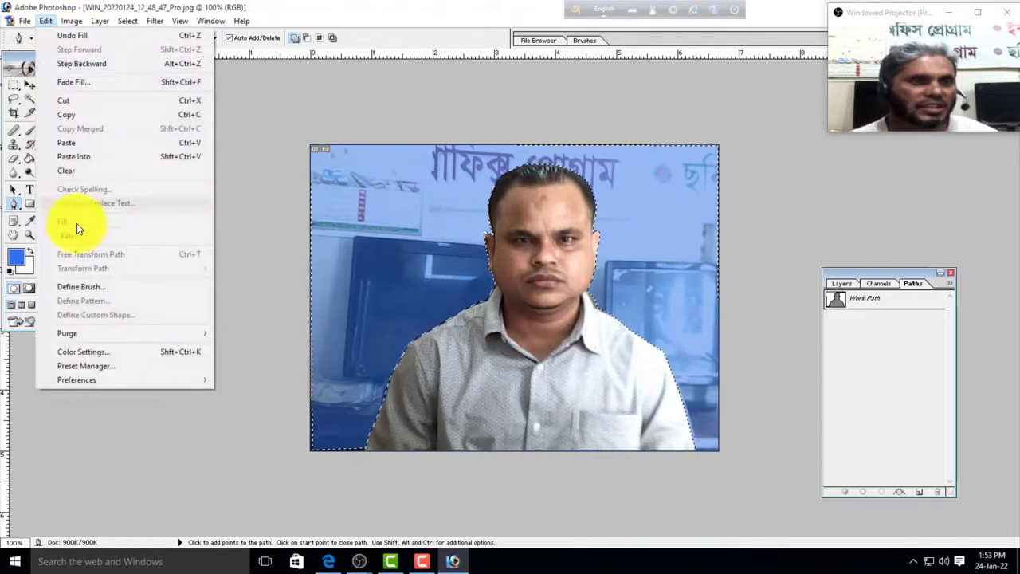
left_click(78, 223)
left_click(787, 196)
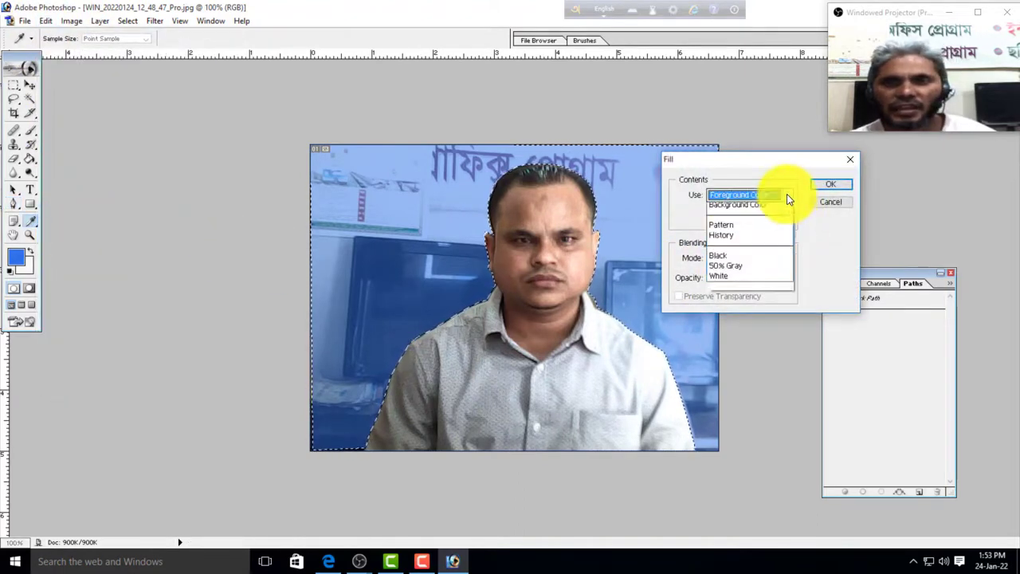
left_click(738, 240)
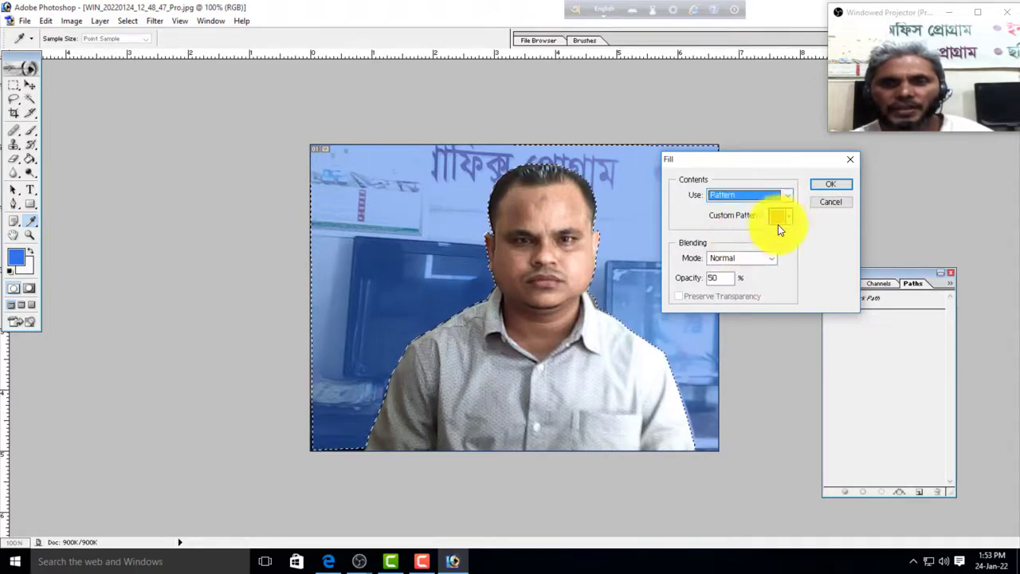
left_click(793, 219)
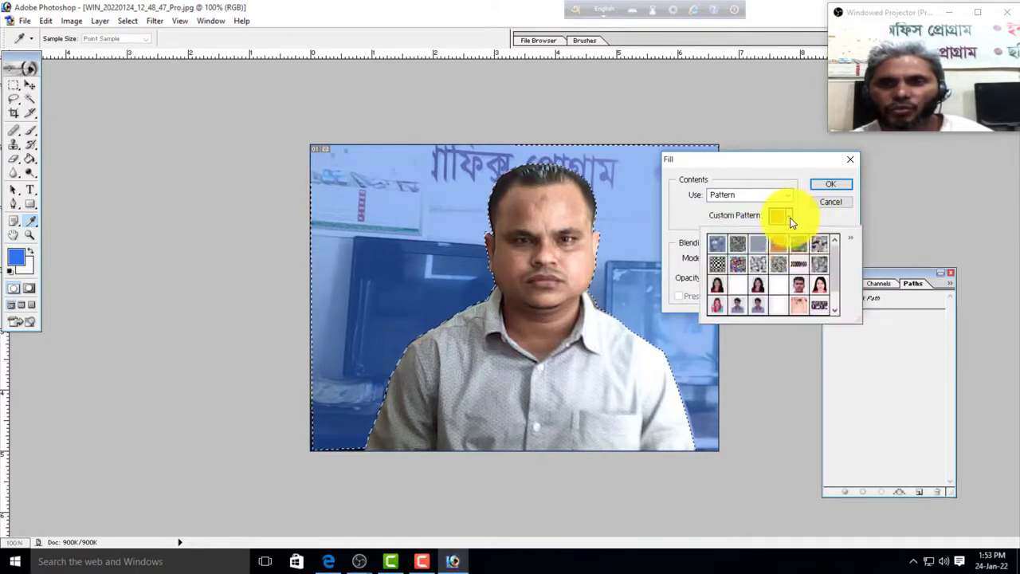
left_click(740, 266)
left_click(831, 184)
key("p")
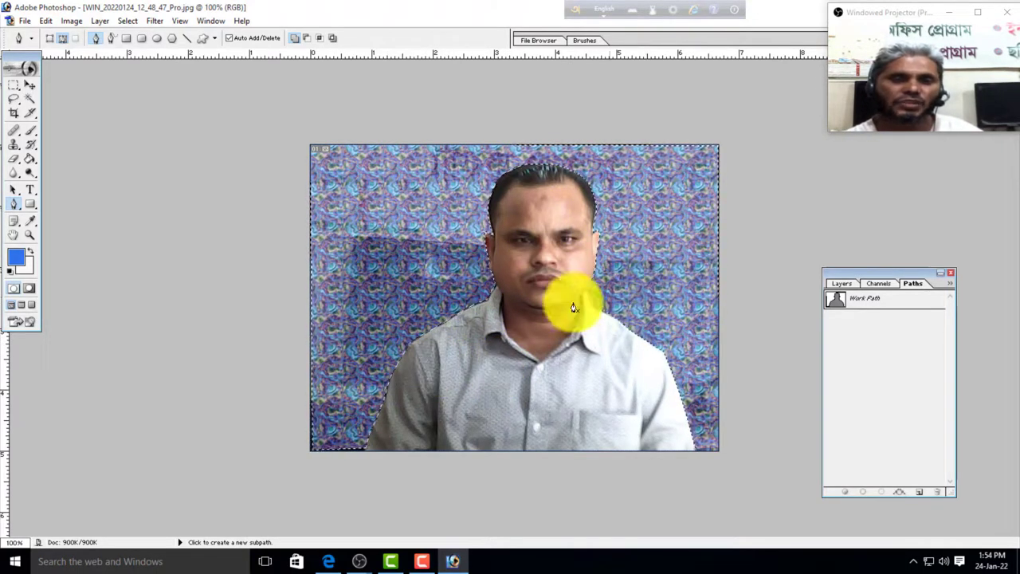
Fill the selected background again with the multicolored horizontally striped pattern
left_click(47, 22)
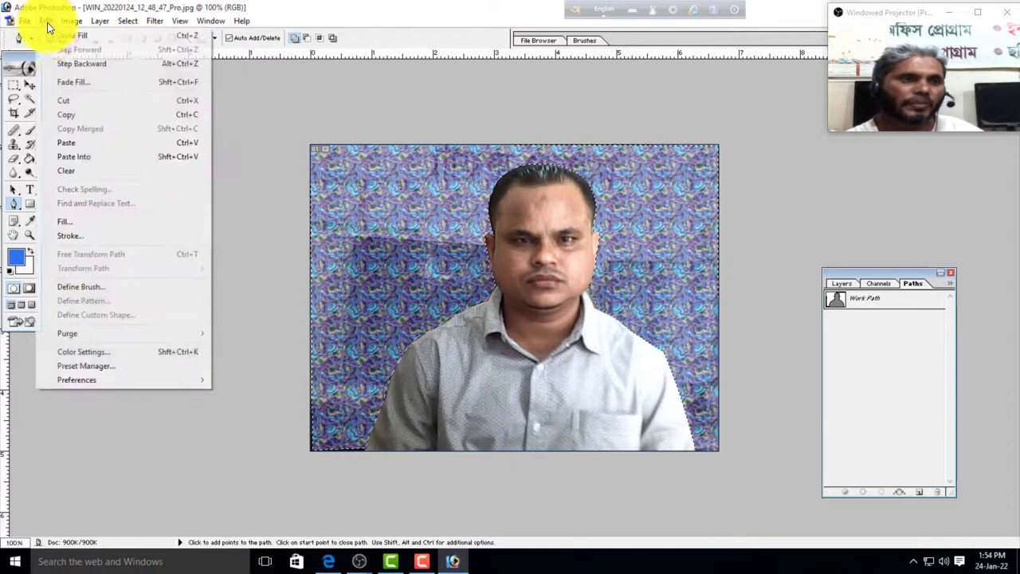
left_click(77, 223)
left_click(789, 217)
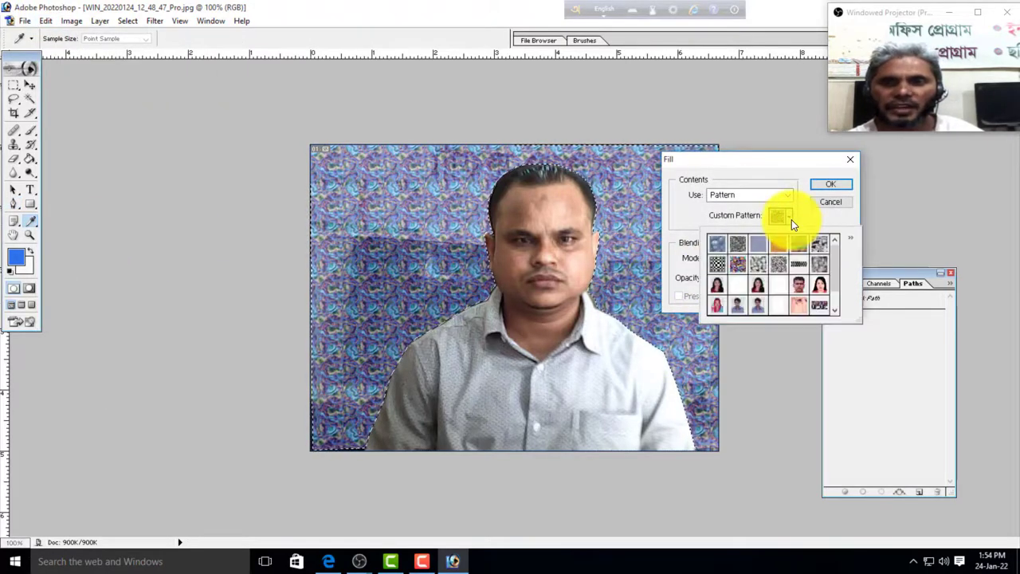
left_click(765, 255)
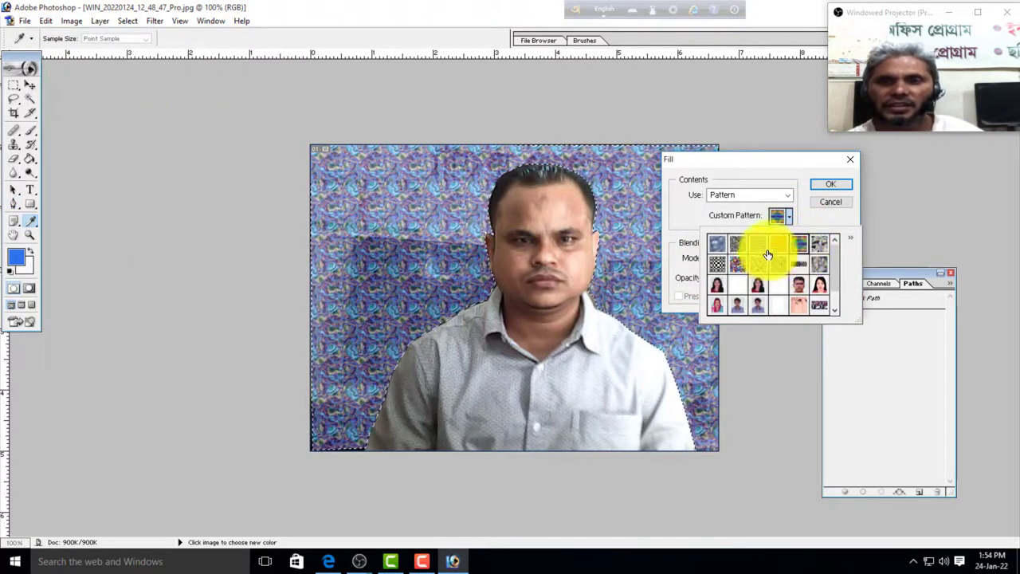
left_click(831, 184)
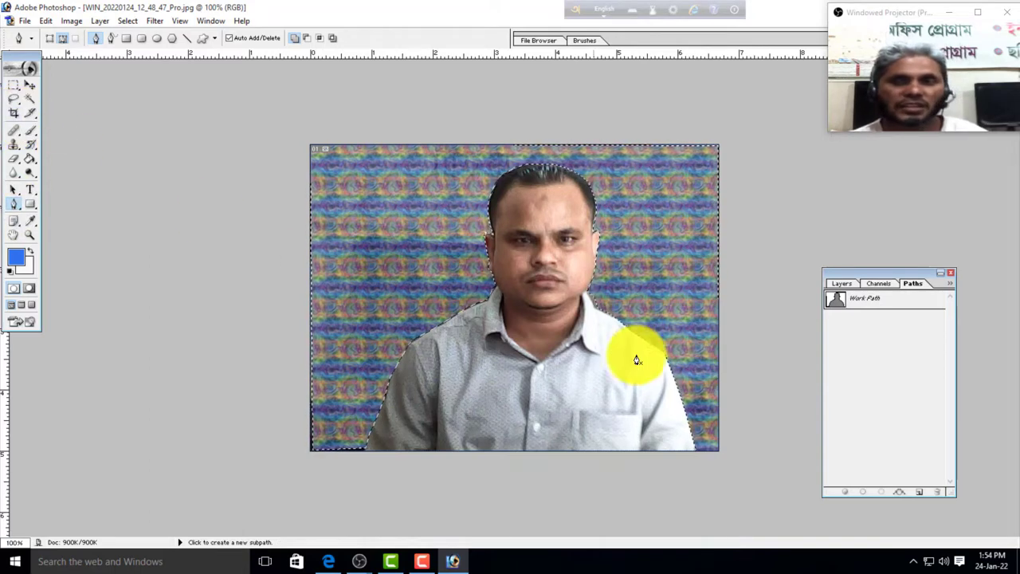
left_click(651, 326, "alt")
left_click(650, 326, "alt")
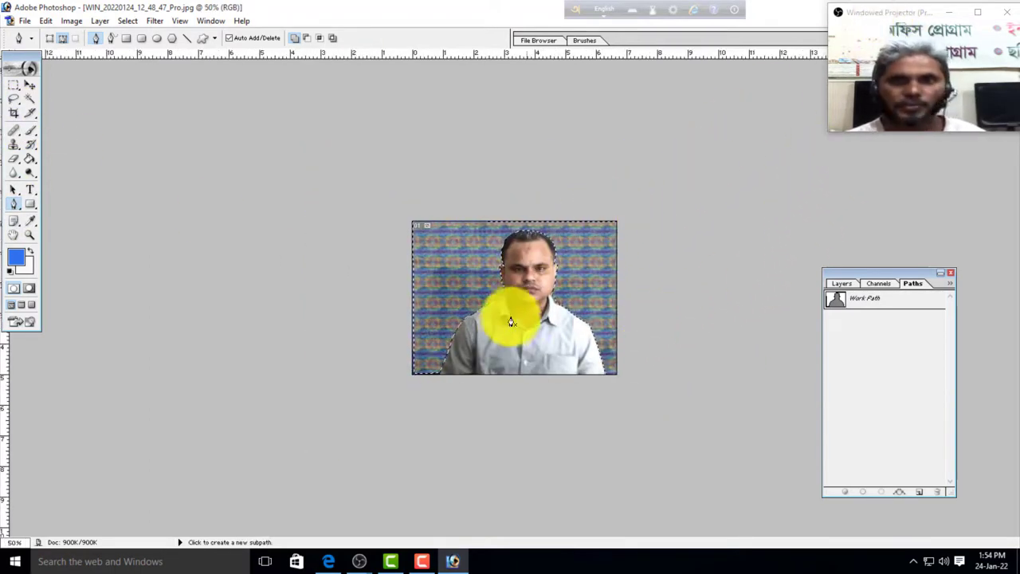
left_click(582, 292, "ctrl")
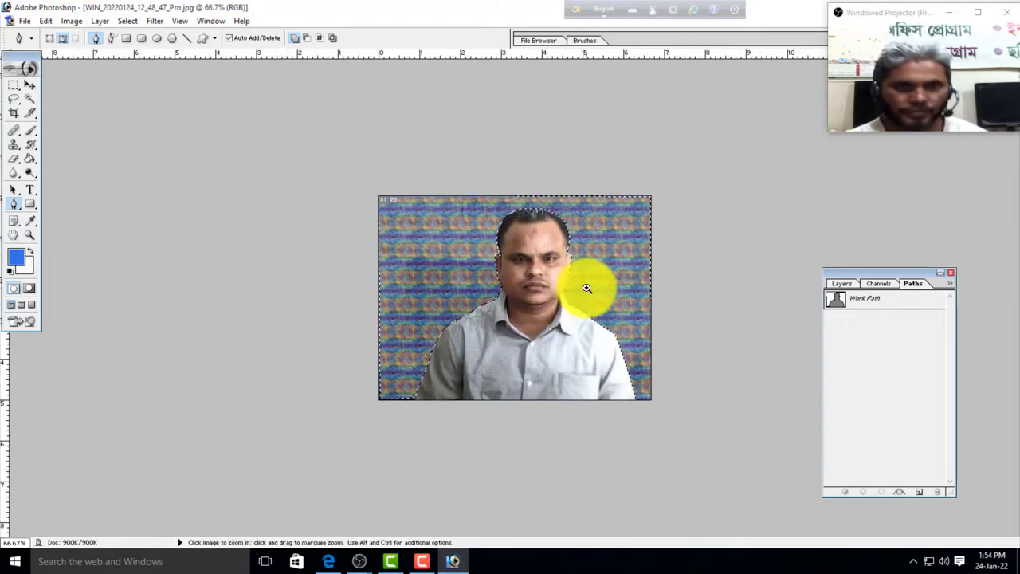
left_click(586, 291, "ctrl")
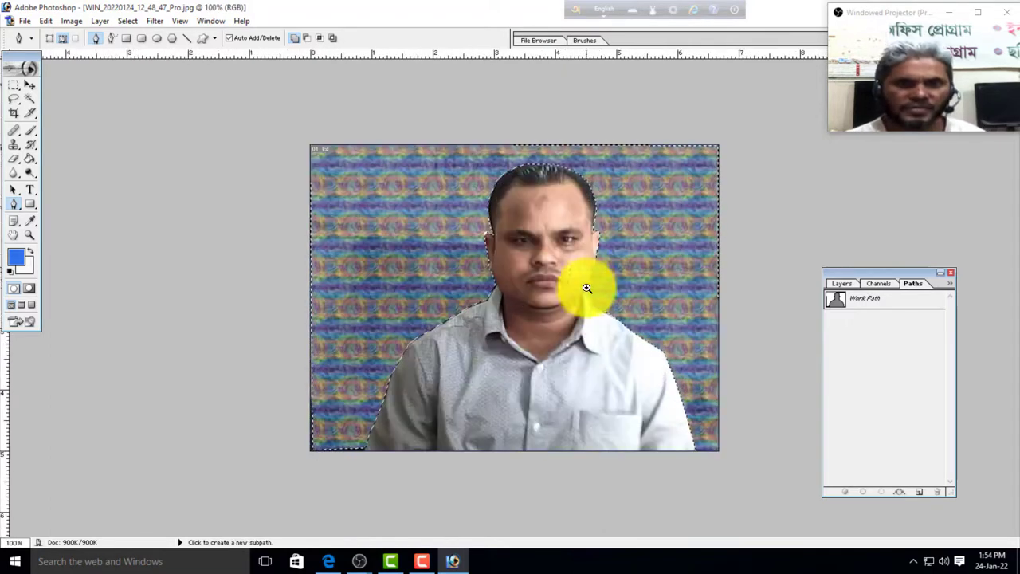
Revert the photo to its original opened state using the snapshot in the history
left_click(205, 21)
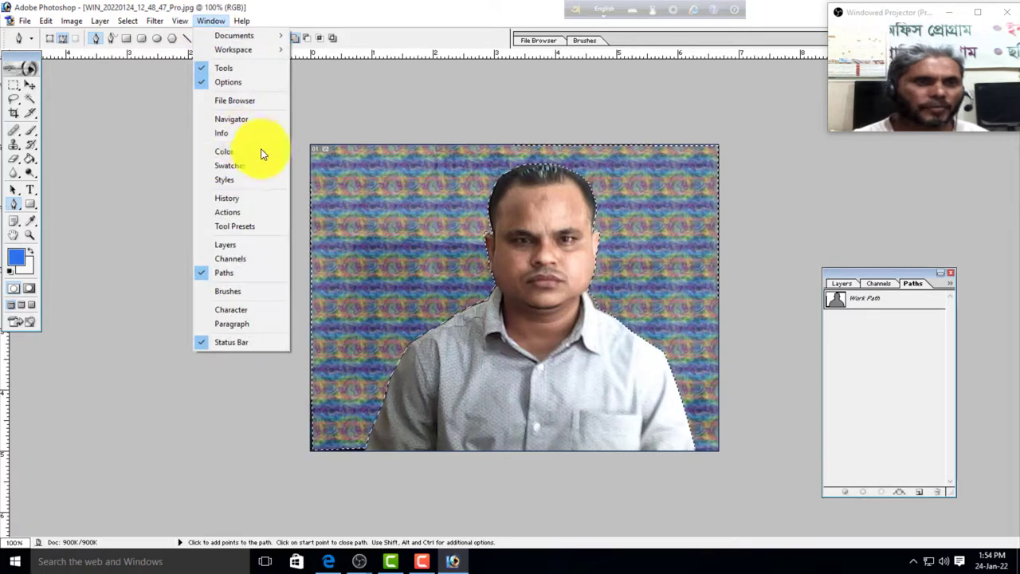
left_click(237, 205)
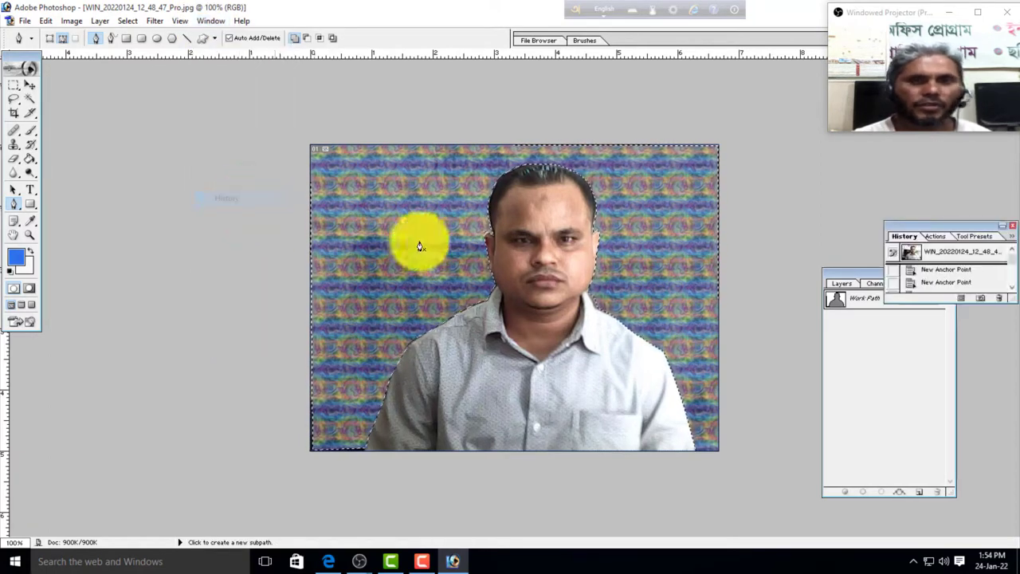
left_click(915, 254)
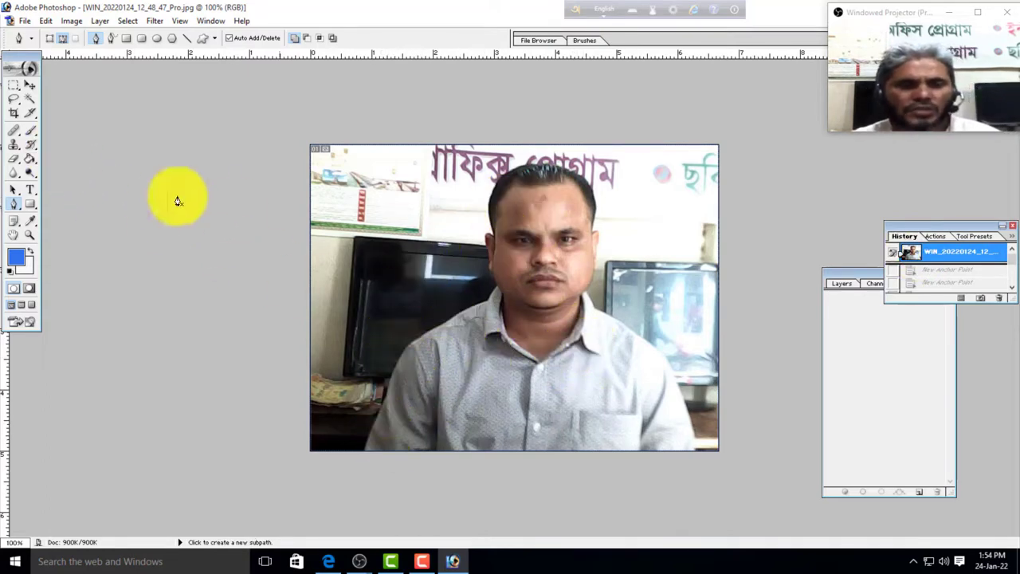
Trace the man's outline with the Polygonal Lasso from the left-hand sleeve up past the shoulder and face and over the hair
mouse_move(20, 104)
left_mouse_down()
mouse_move(73, 99)
mouse_move(83, 112)
left_mouse_up()
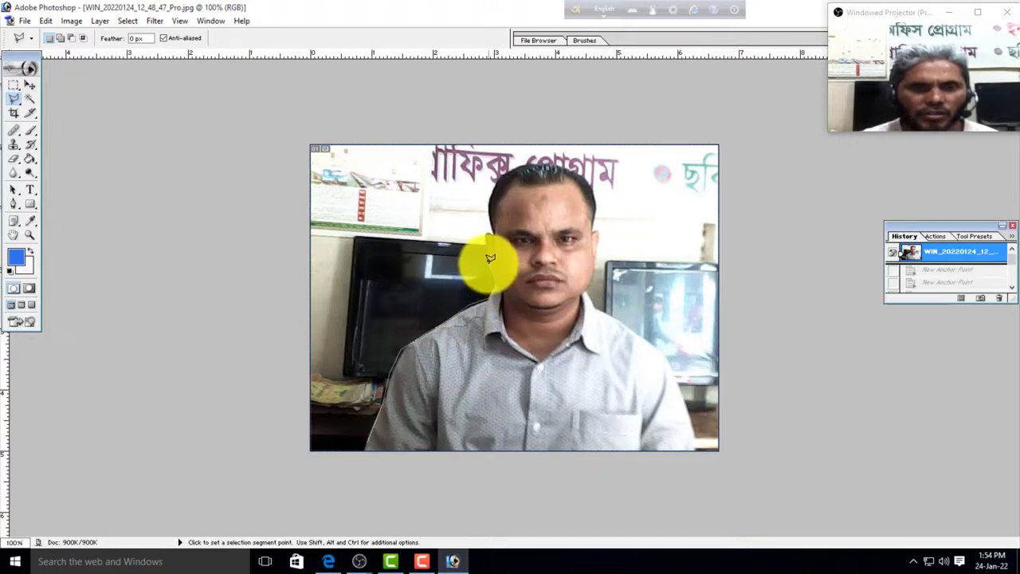
left_click(488, 203)
left_click(503, 178)
left_click(522, 166)
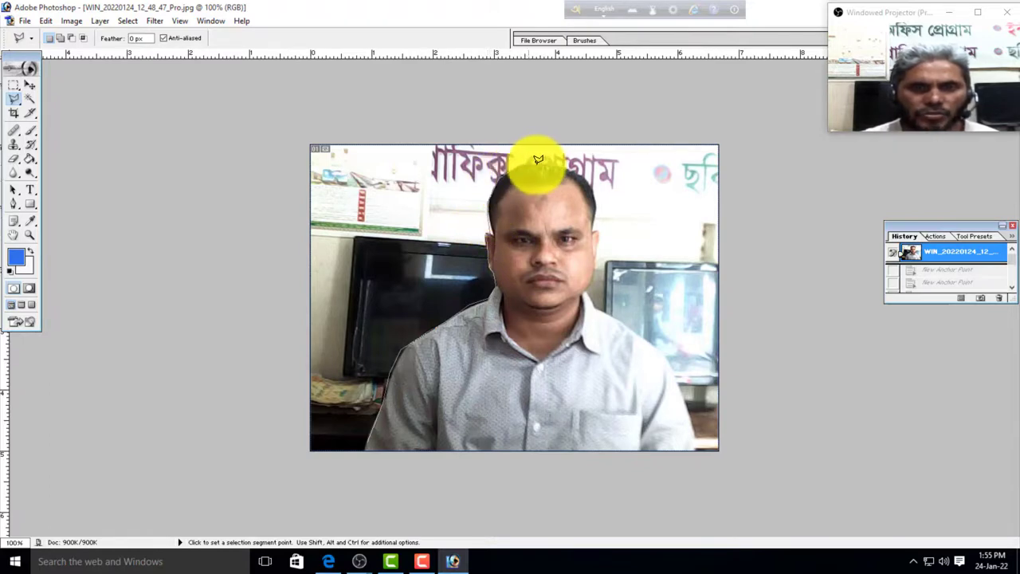
left_click(568, 166)
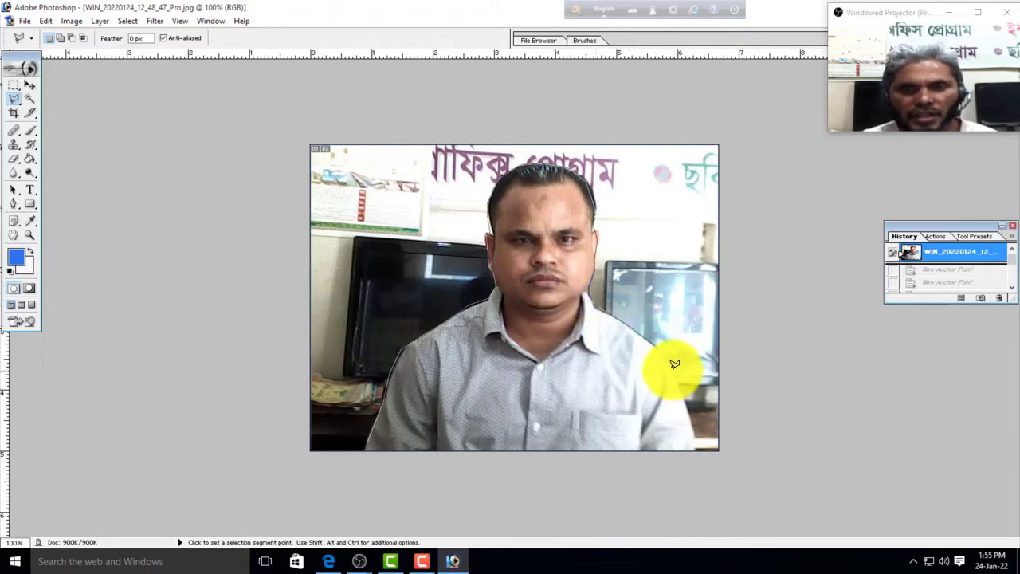
Run the lasso outline around the photo's four corners and try to close it at the left-hand sleeve to select the background
left_click(722, 450)
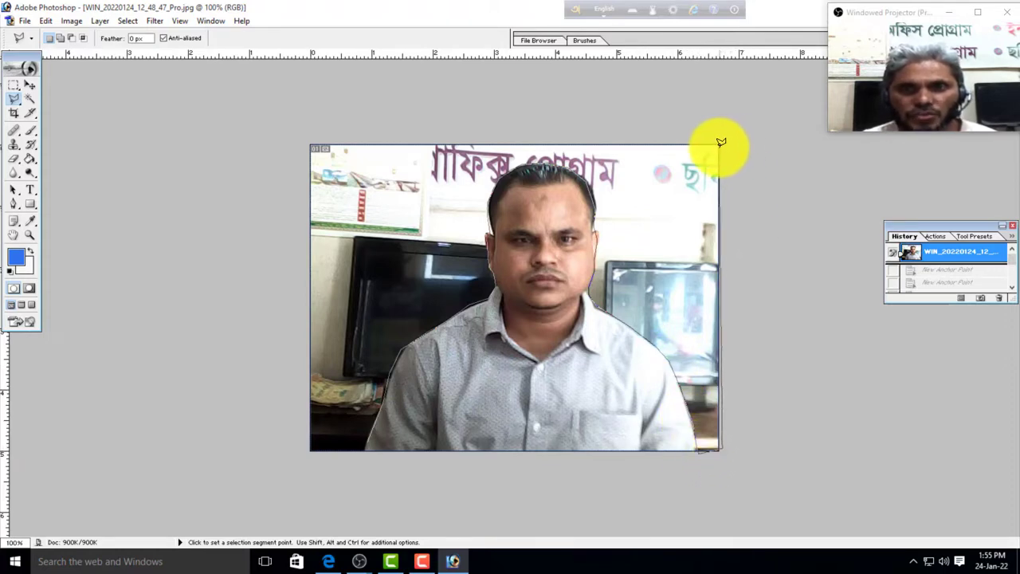
left_click(717, 143)
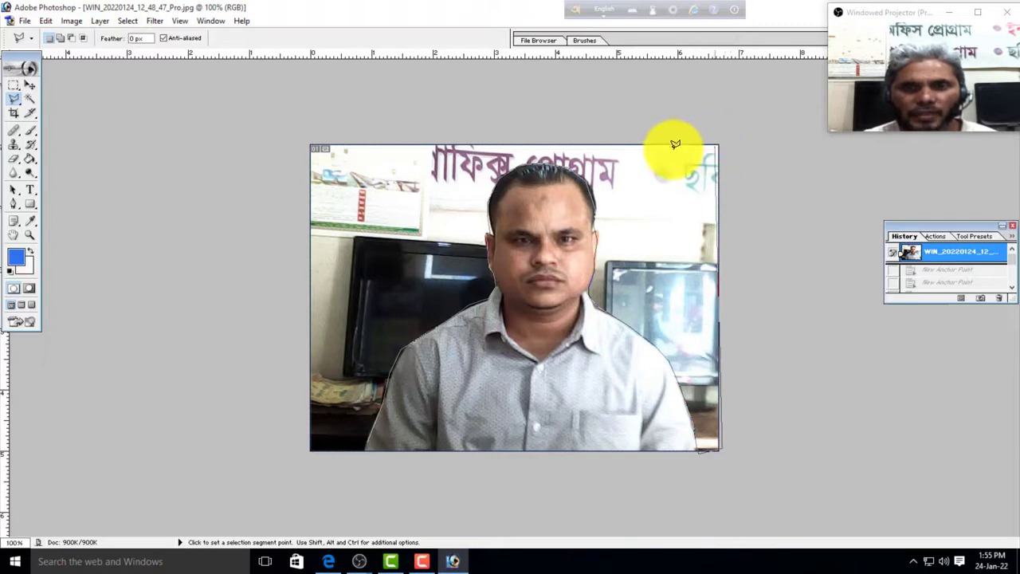
left_click(312, 144)
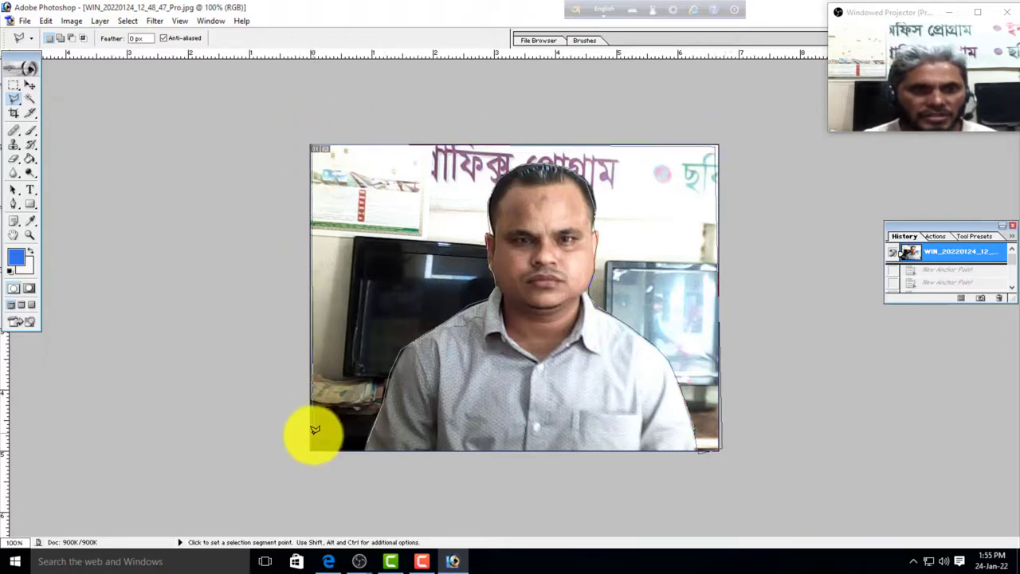
left_click(310, 450)
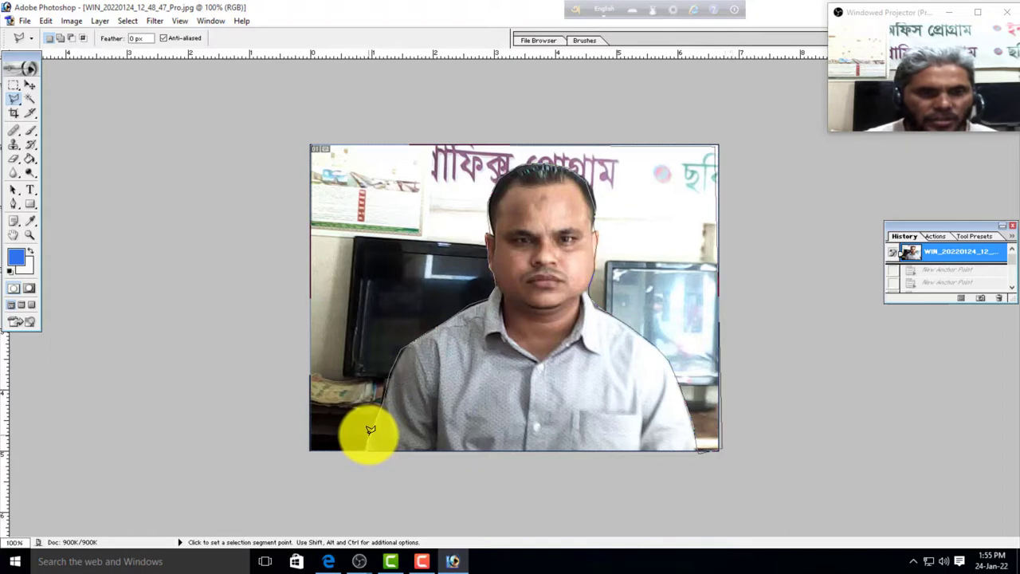
double_click(371, 430)
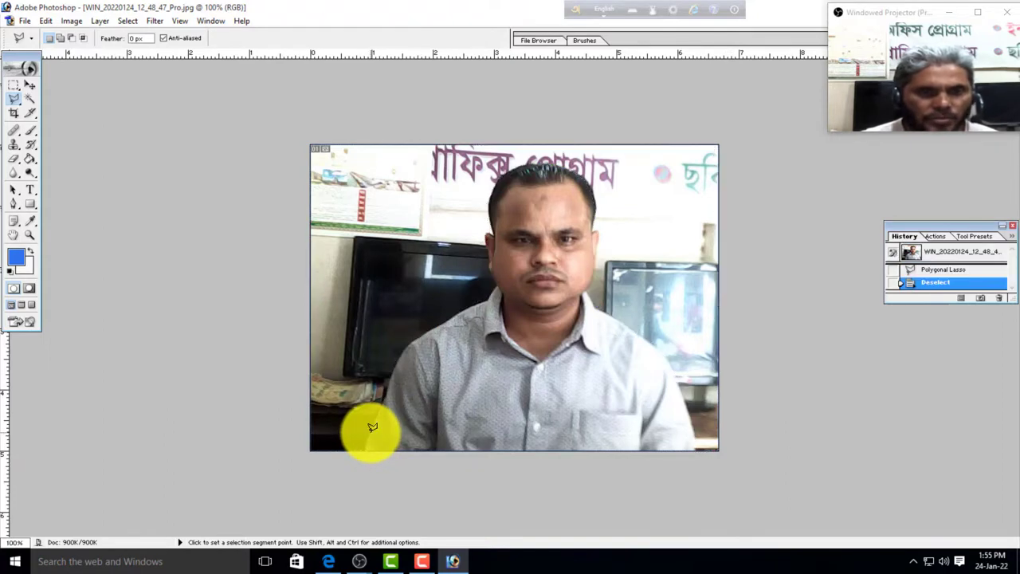
Undo the deselection to bring back the background selection, and set the foreground color to orange-brown B86B27
key("ctrl+z")
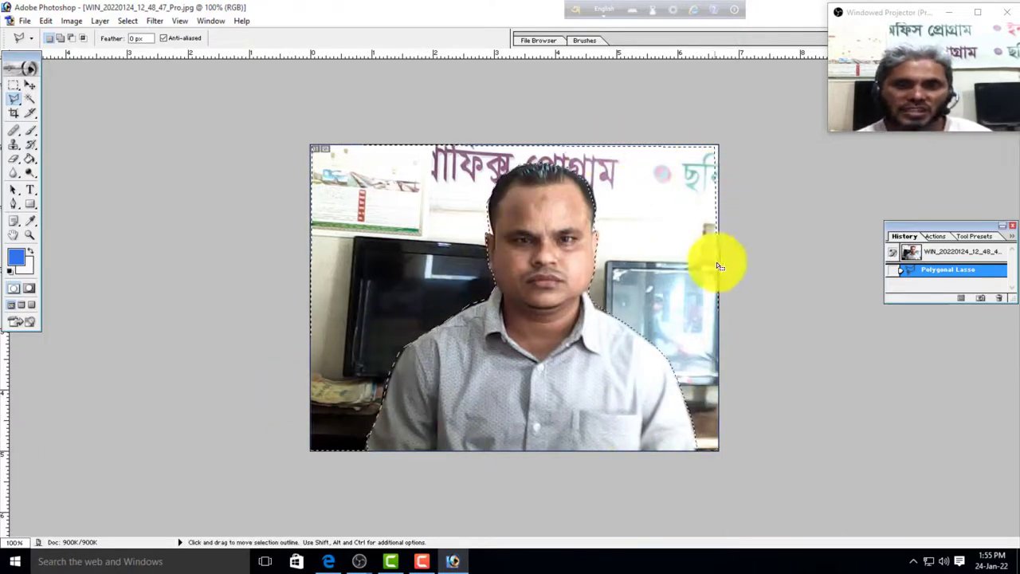
left_click(16, 256)
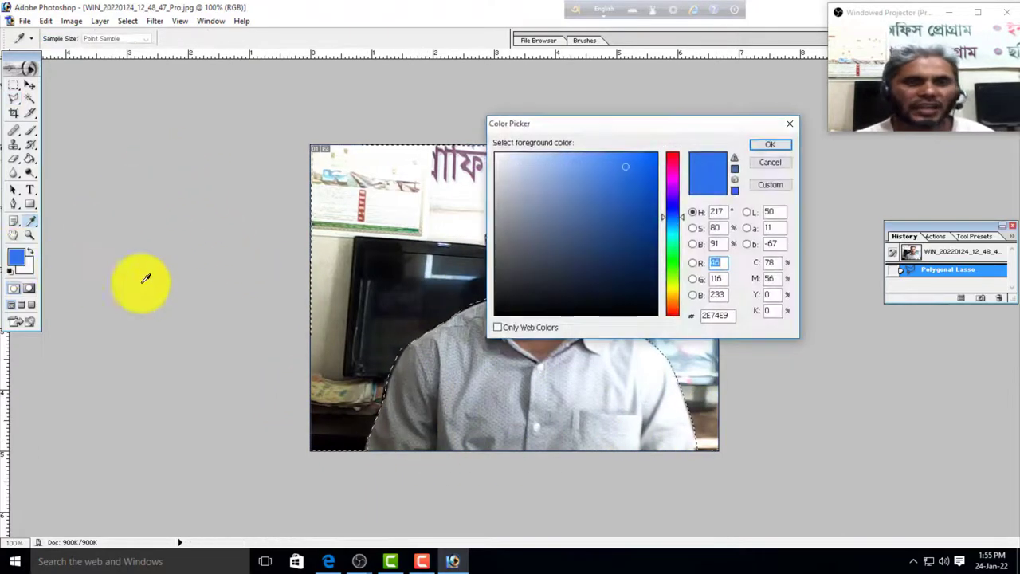
left_click(674, 303)
left_click(623, 198)
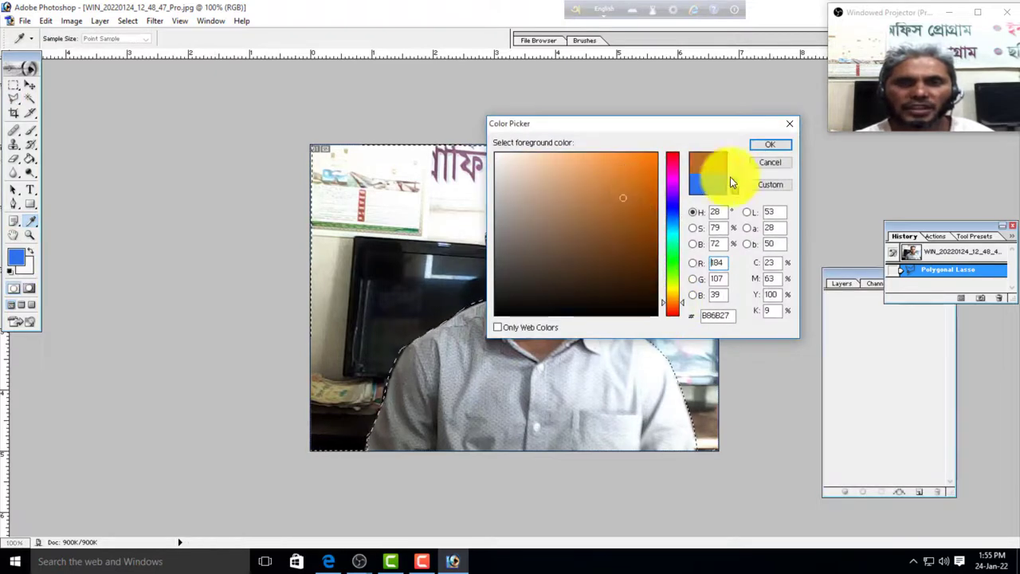
left_click(773, 148)
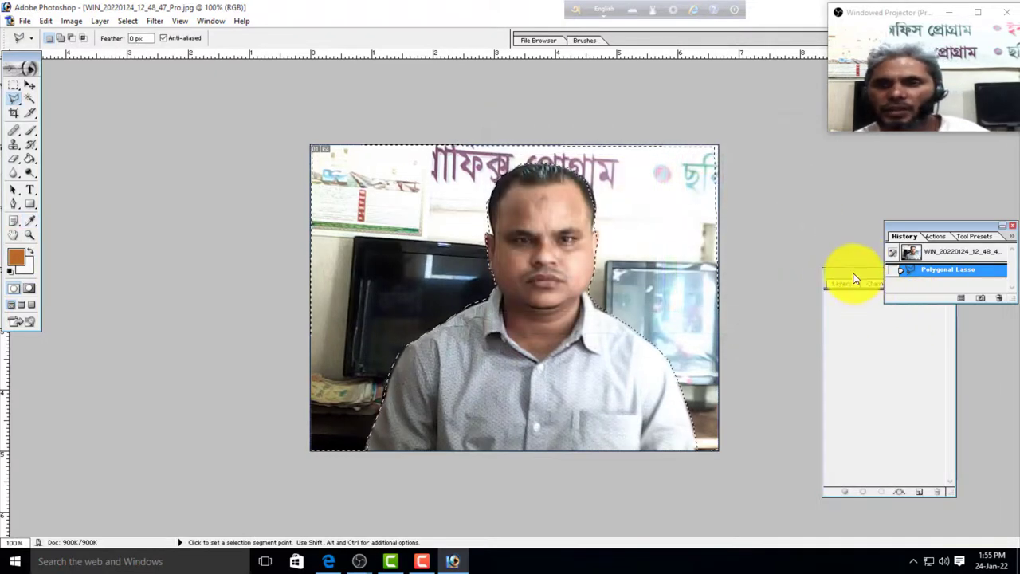
left_click(854, 278)
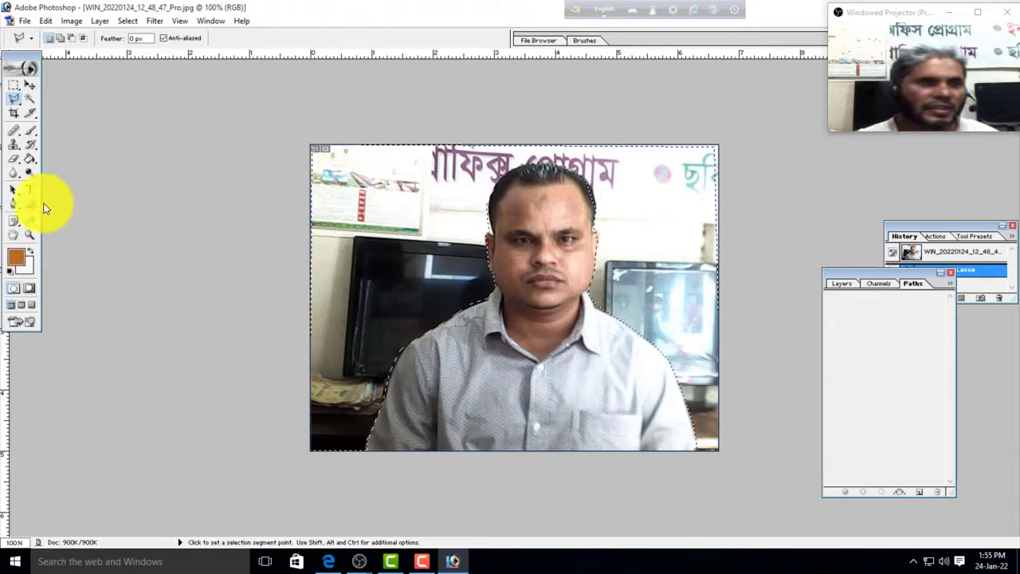
Fill the selected background with the orange-brown foreground color in Normal mode at 50% opacity
left_click(47, 20)
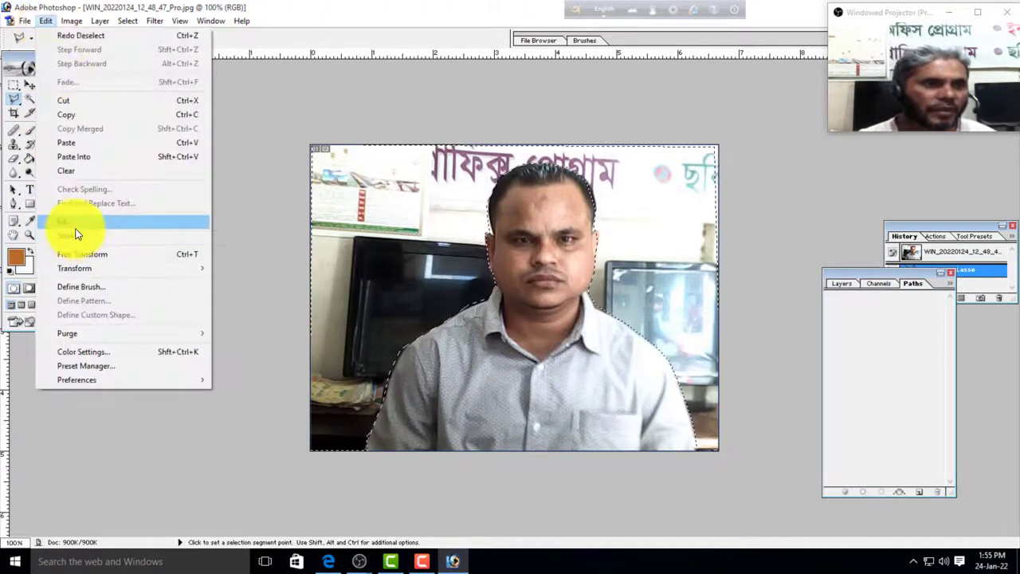
left_click(78, 224)
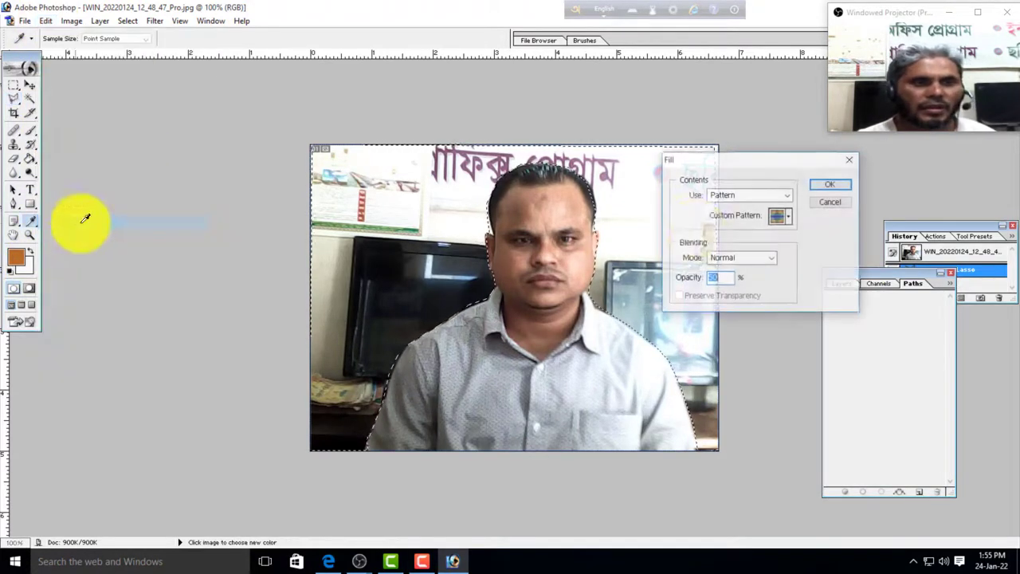
left_click(793, 195)
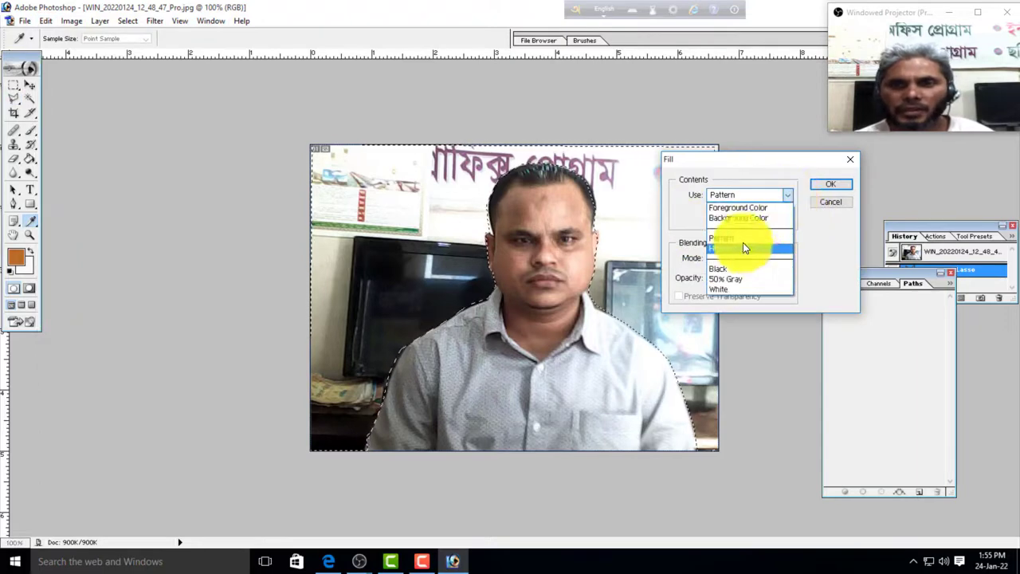
left_click(726, 212)
left_click(829, 185)
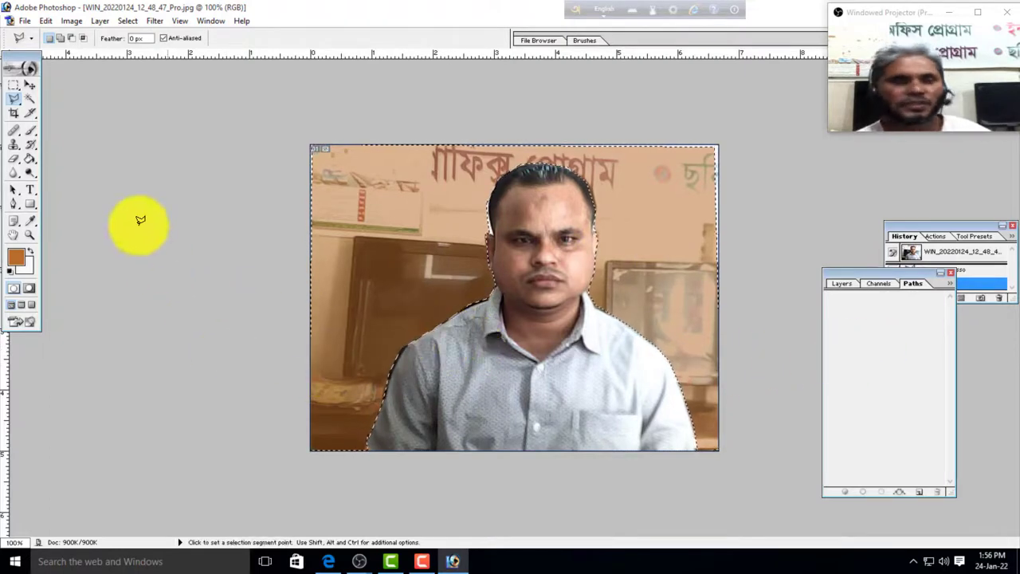
Fill the selected background with the bubble pattern, the first custom pattern, in Normal mode at 50% opacity
left_click(48, 21)
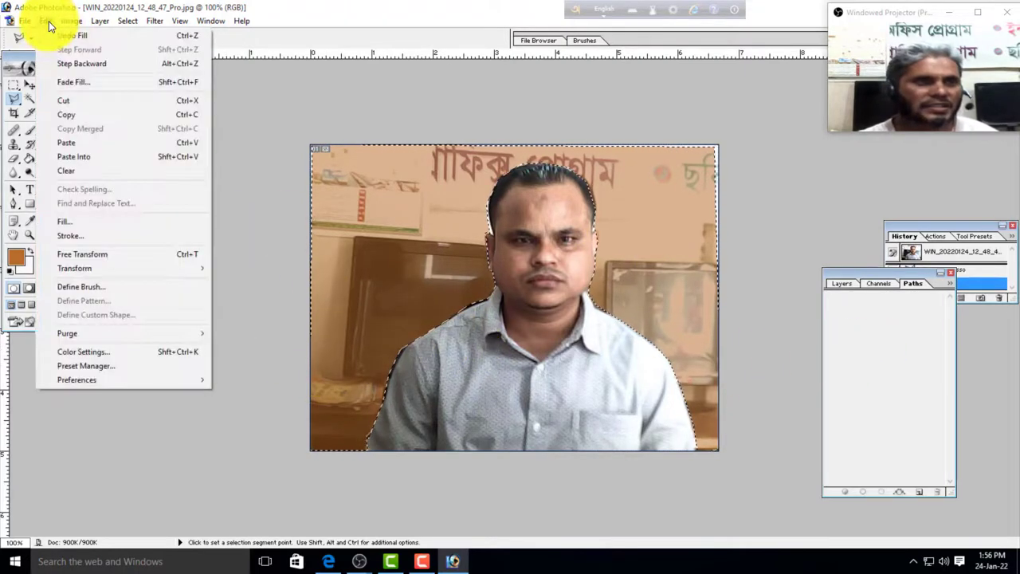
left_click(109, 224)
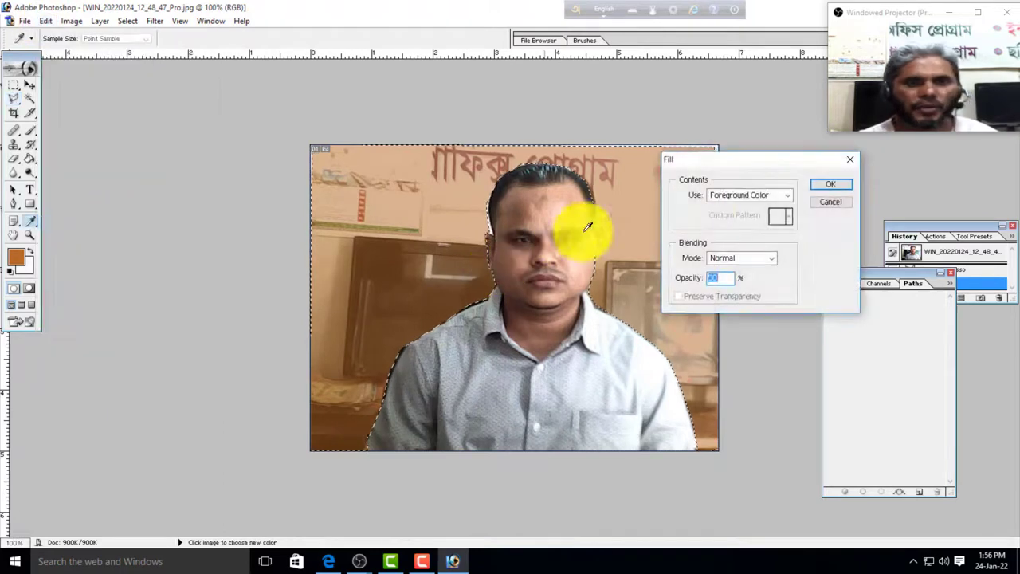
left_click(787, 196)
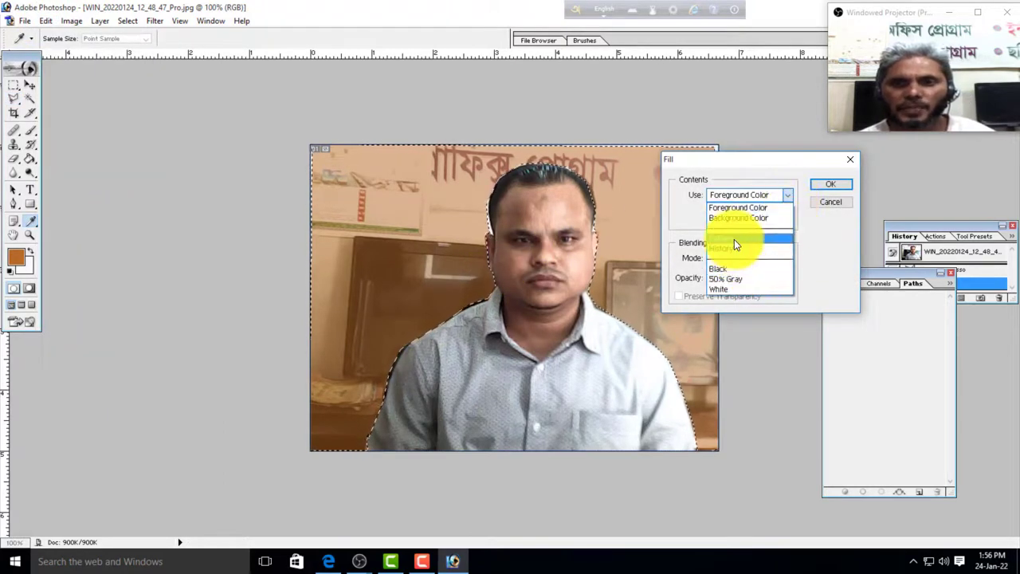
left_click(730, 237)
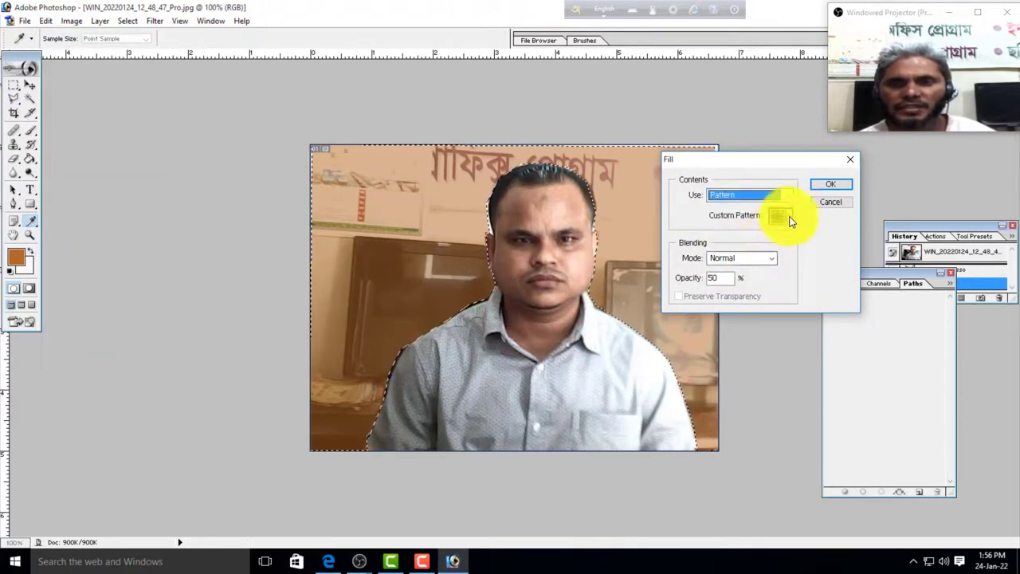
left_click(788, 217)
left_click(717, 249)
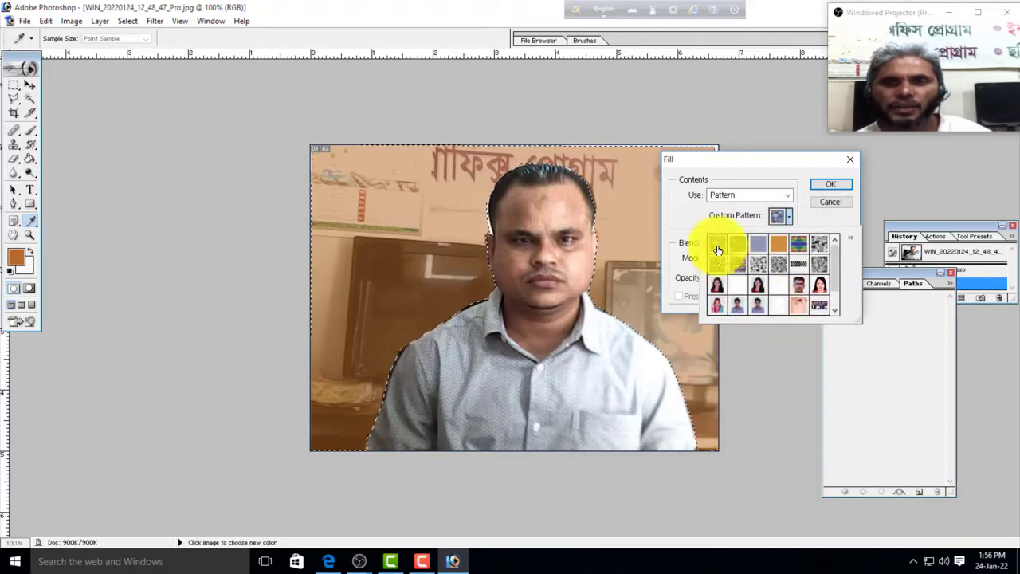
left_click(831, 184)
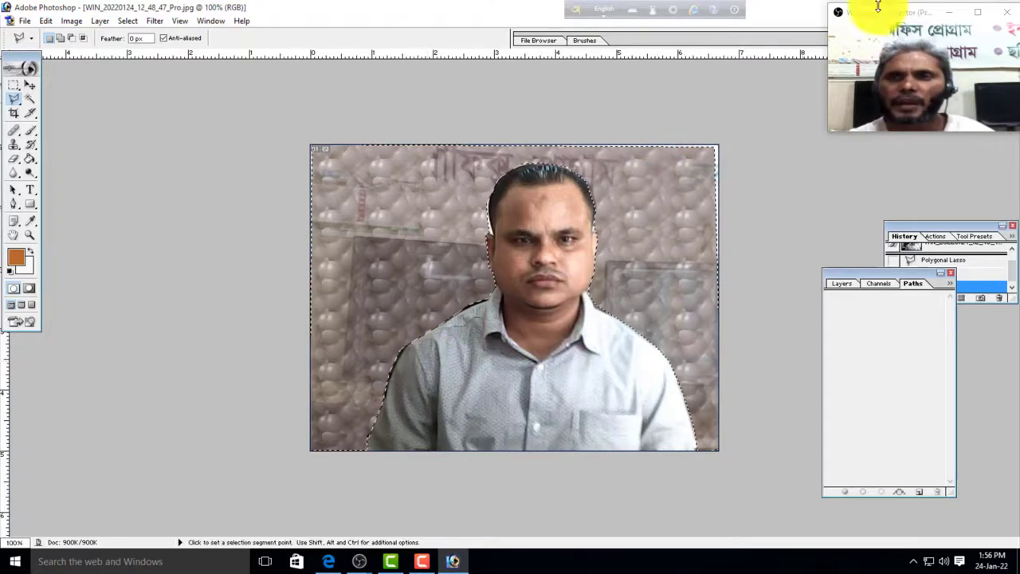
Restore the photo to a floating window and select the blue background of the suited man's portrait with the Magic Wand
left_click_drag(875, 15, 718, 28)
left_click(982, 19)
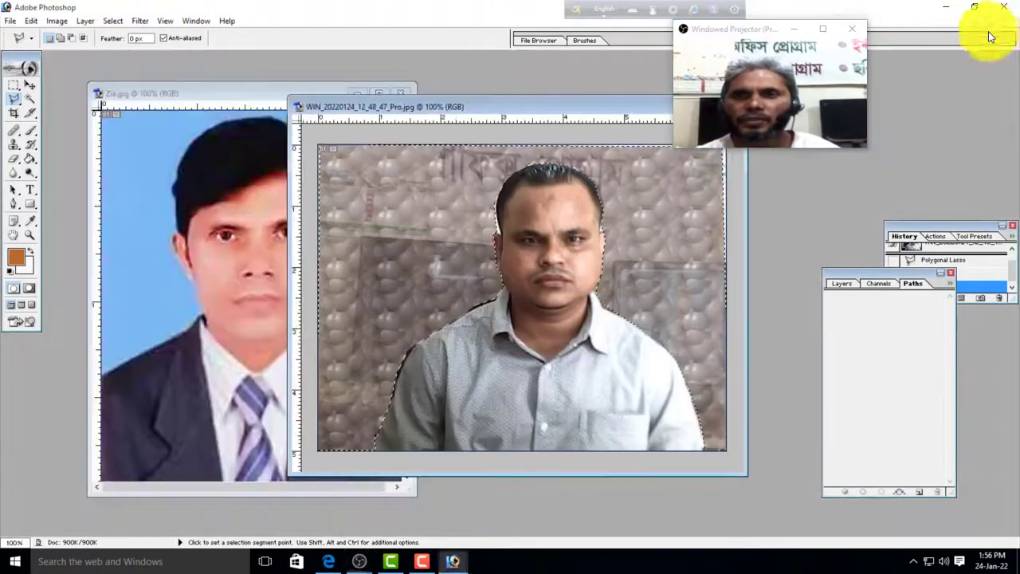
left_click(214, 92)
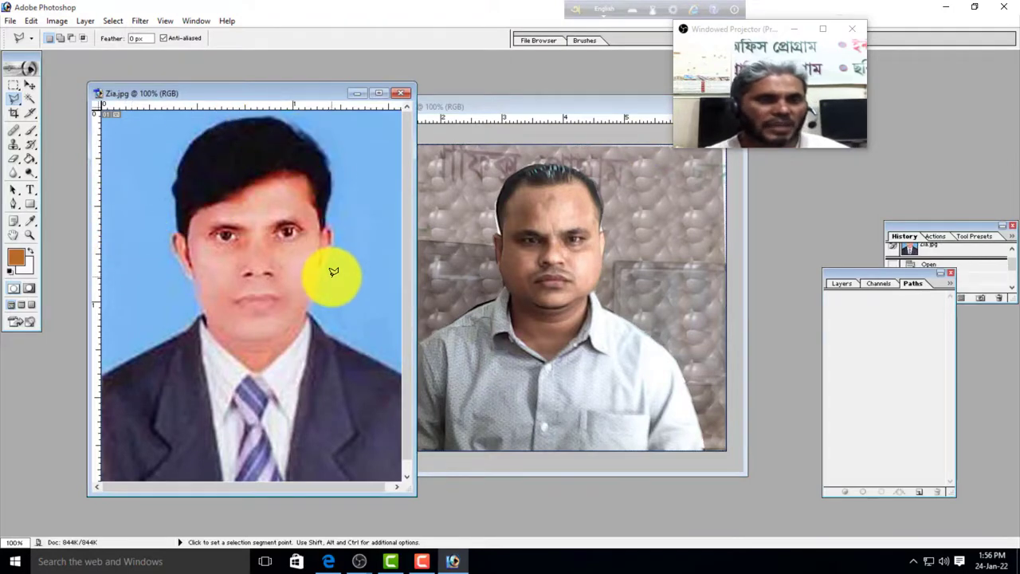
left_click(29, 98)
left_click(144, 233)
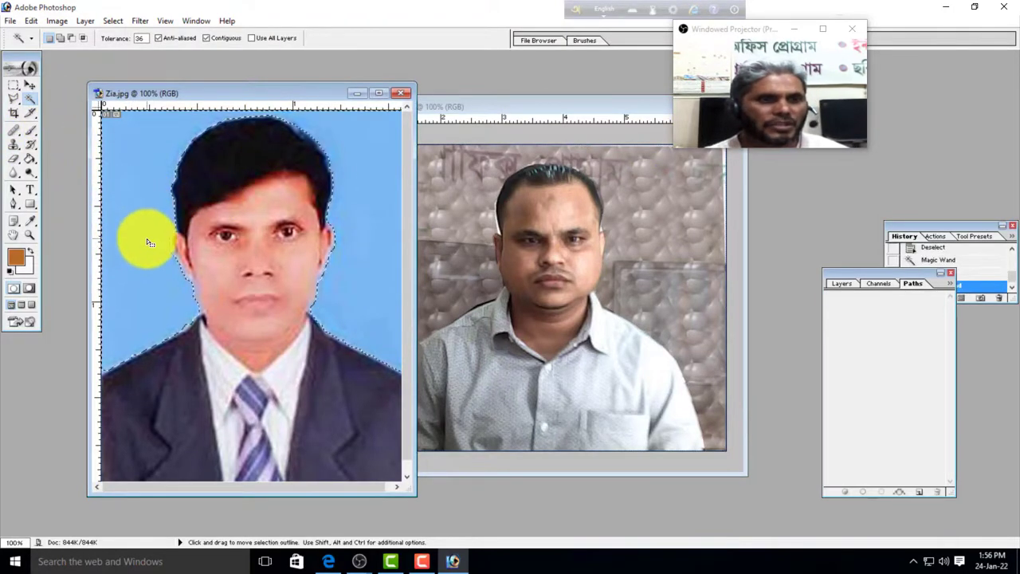
Undo the background fills in WIN_20220124_12_48_47_Pro.jpg and clear its selection
left_click(555, 108)
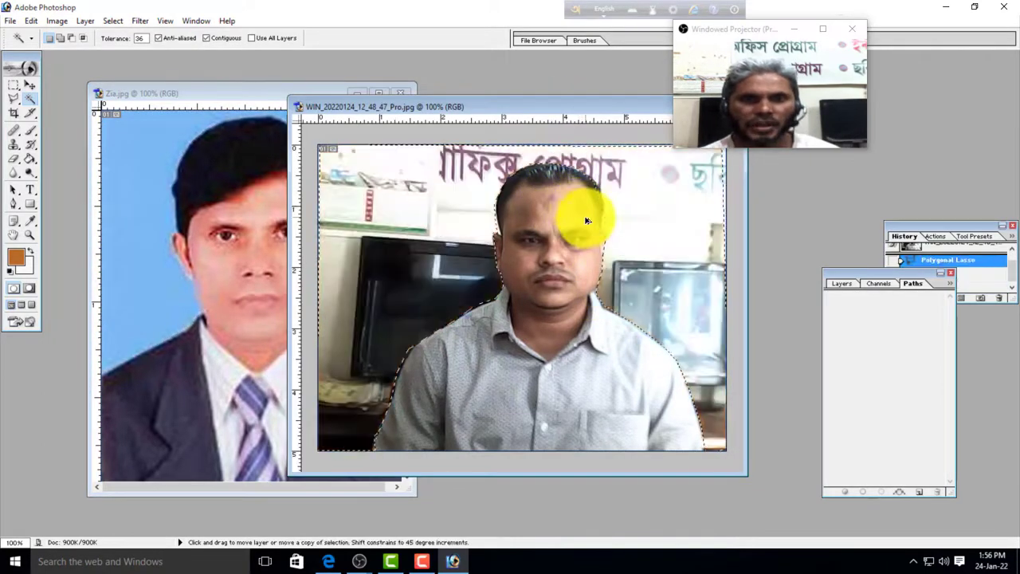
key("ctrl+d")
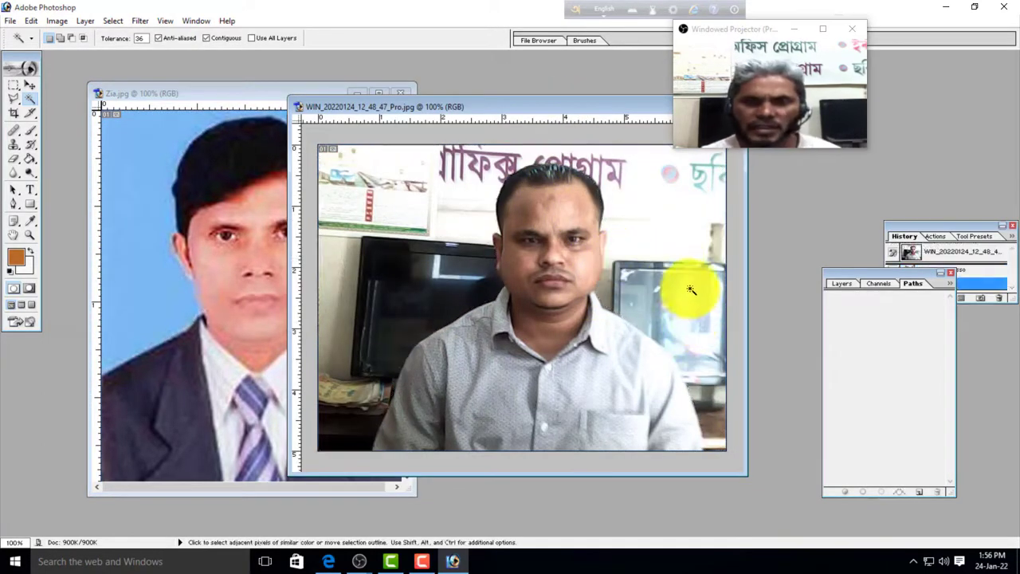
Arrange the suited man's portrait and the WIN_20220124_12_48_47_Pro.jpg photo side by side so both are in view
left_click(191, 95)
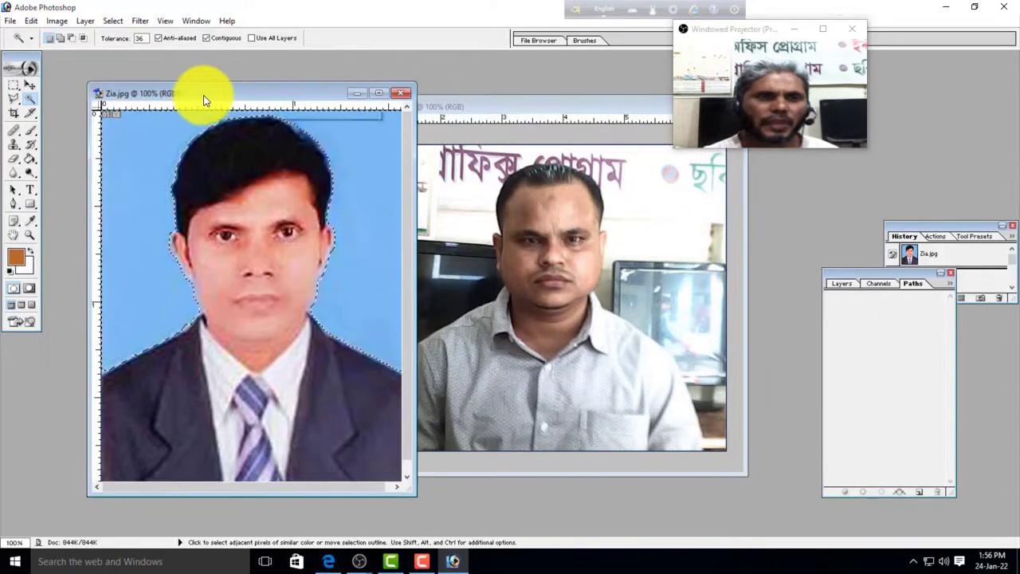
left_click_drag(205, 95, 126, 92)
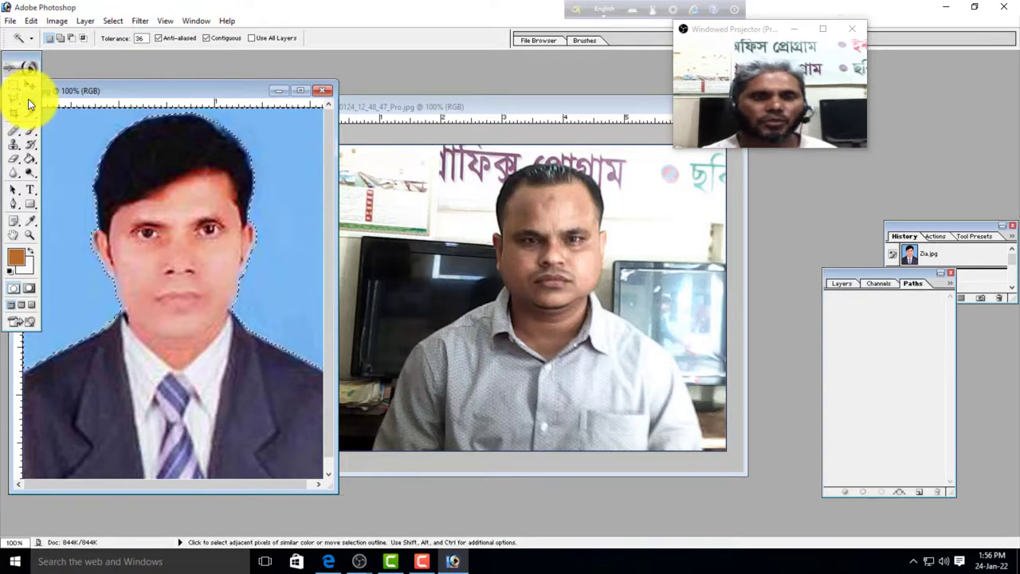
left_click(467, 107)
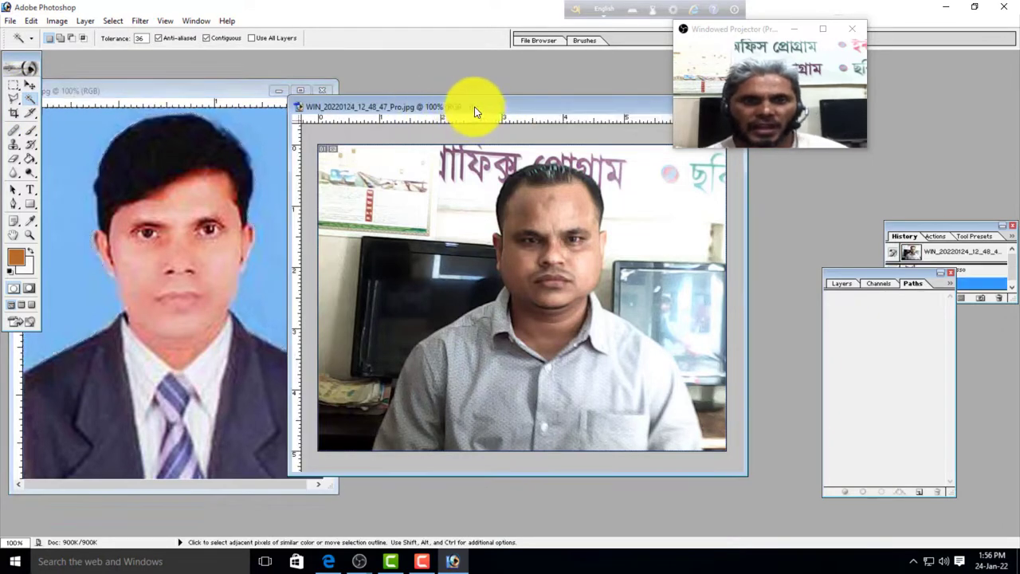
left_click_drag(474, 107, 546, 109)
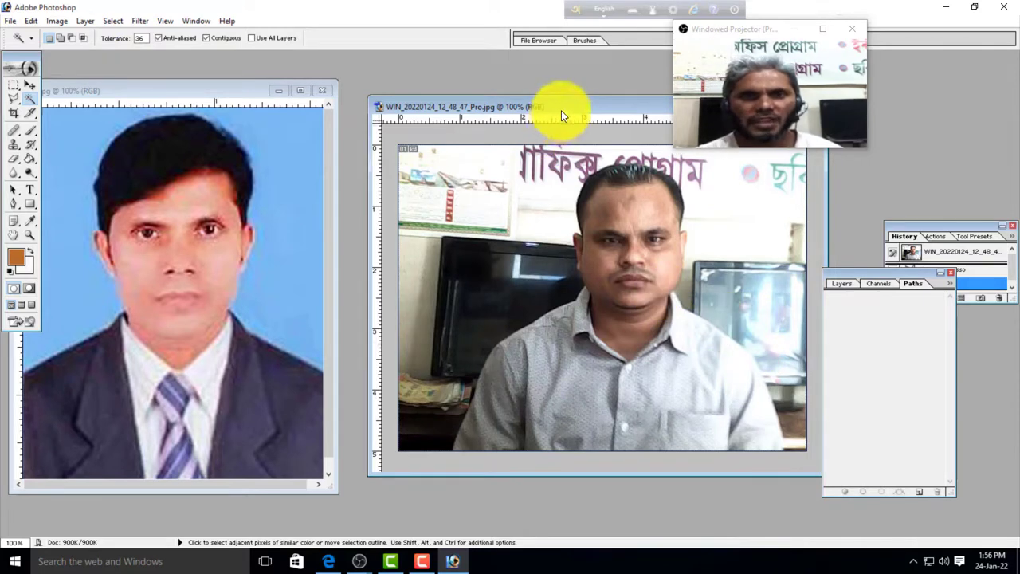
left_click_drag(562, 107, 523, 114)
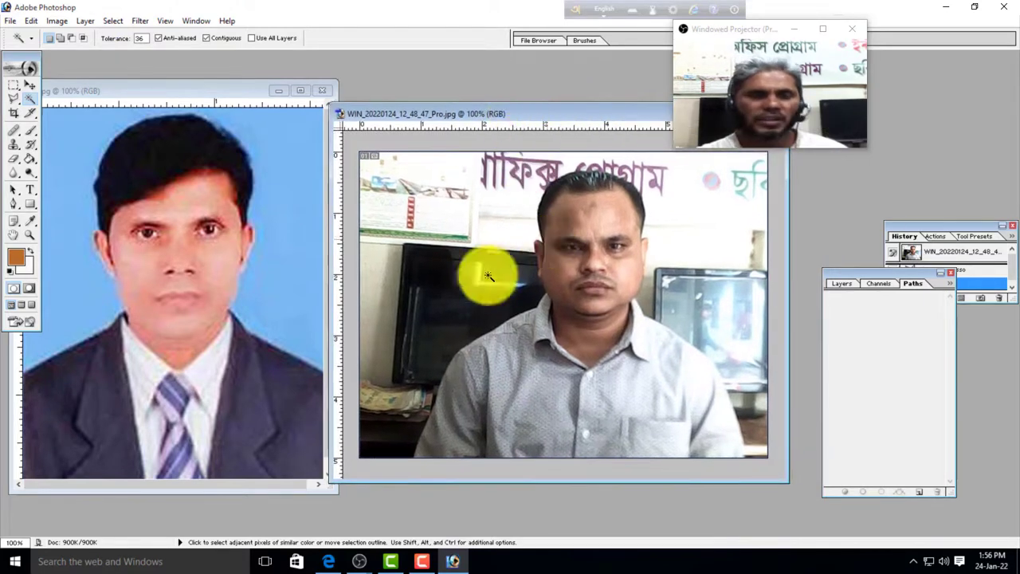